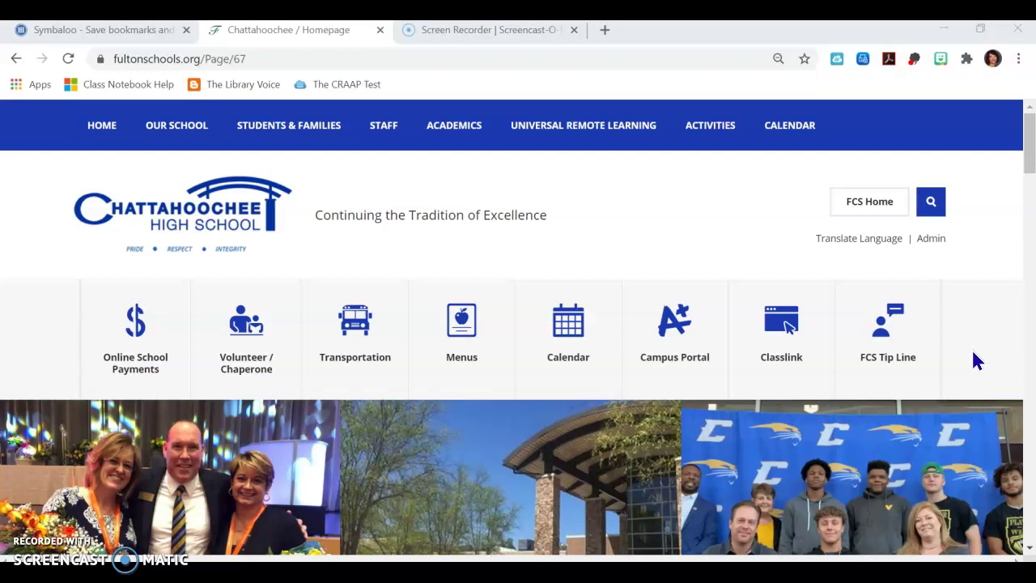
{"action": "left_click", "coordinate": [536, 295]}
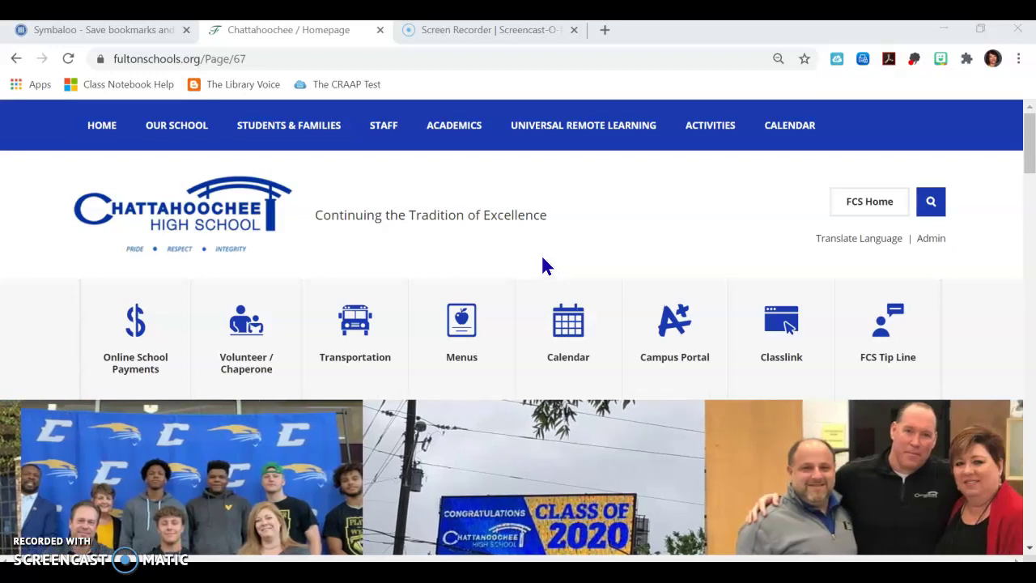
{"action": "left_click", "coordinate": [353, 245]}
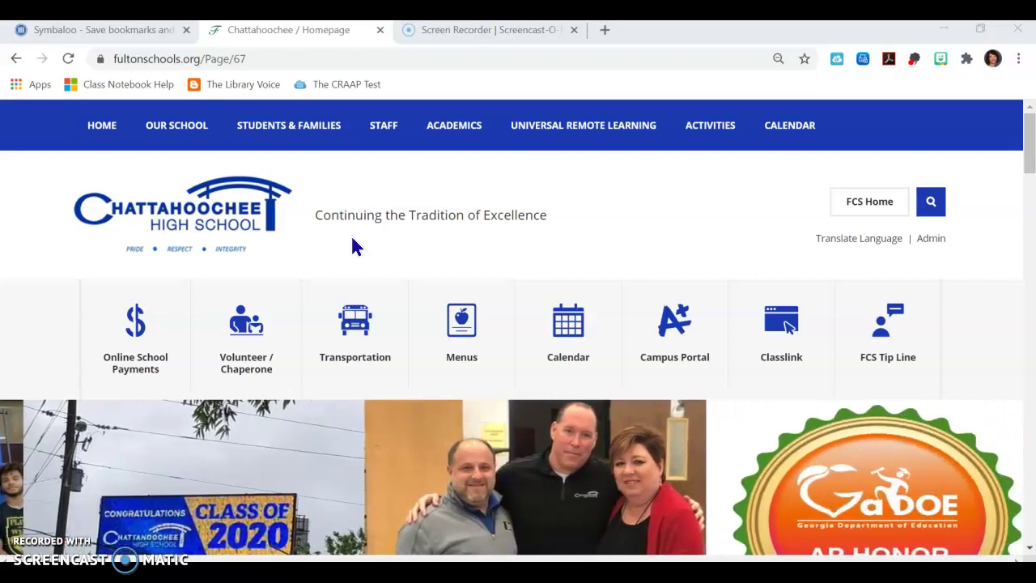
{"action": "left_click", "coordinate": [374, 242]}
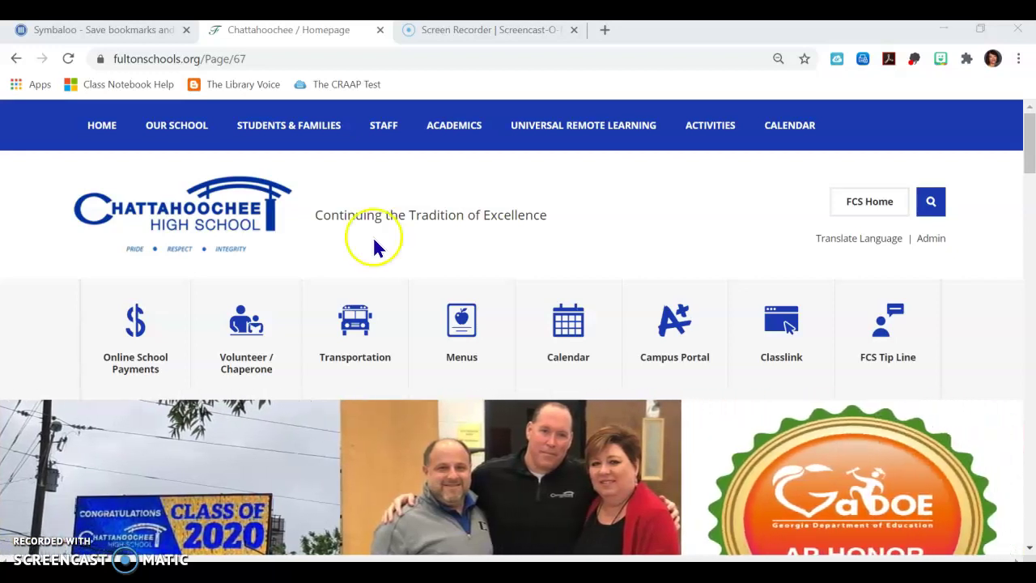
{"action": "left_click", "coordinate": [435, 230]}
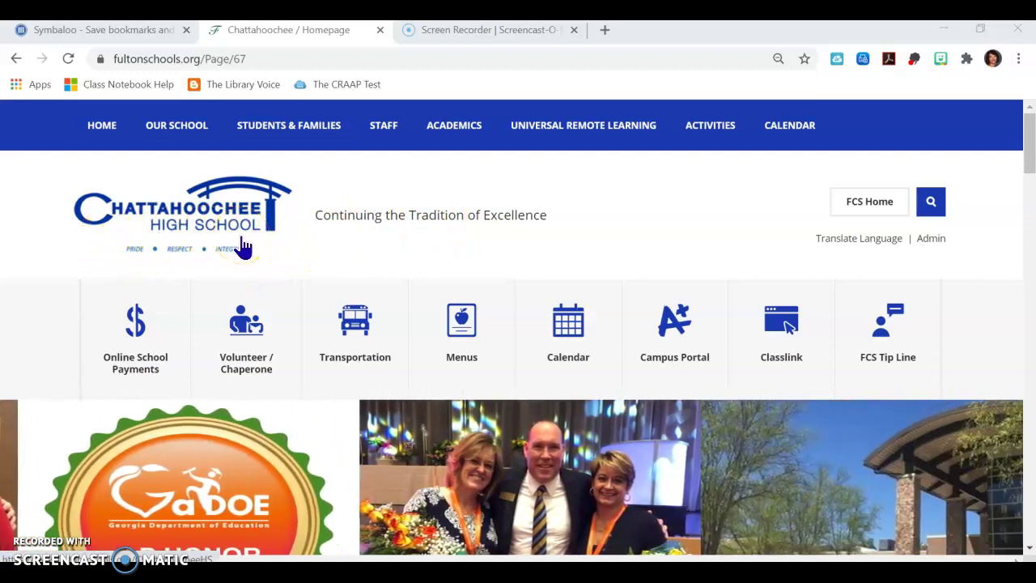
Step: Open the Learning Studio/Media Center page for Students & Families and go to its Student Resources page
{"action": "left_click", "coordinate": [273, 136]}
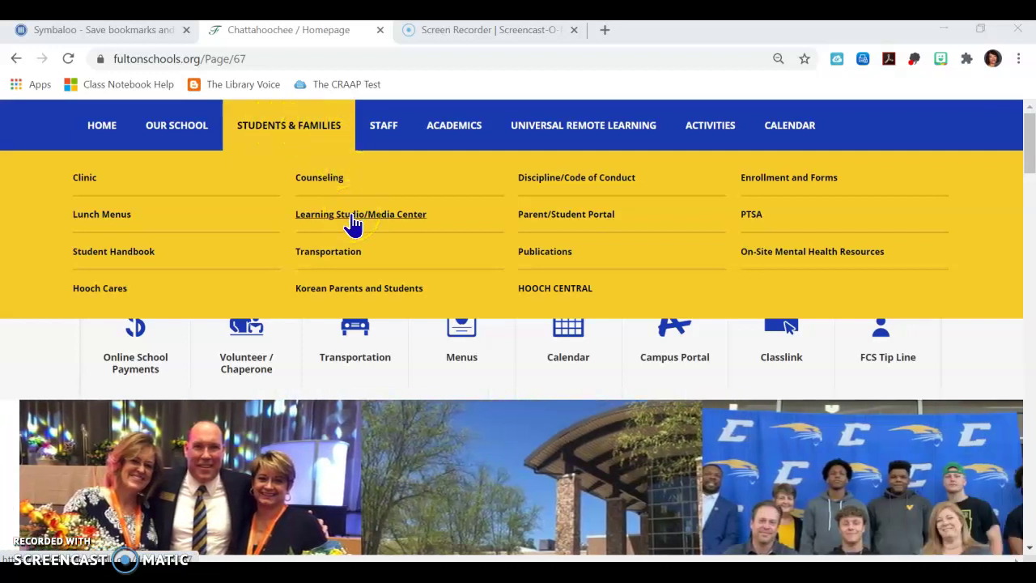
{"action": "left_click", "coordinate": [354, 214]}
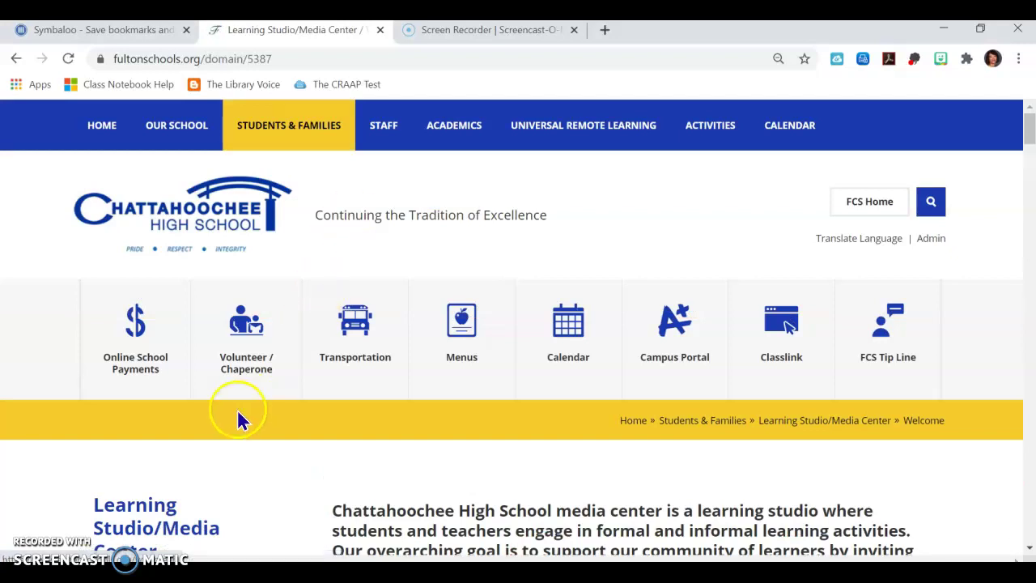
{"action": "scroll", "coordinate": [231, 412], "scroll_direction": "down", "scroll_amount": 1}
{"action": "scroll", "coordinate": [231, 413], "scroll_direction": "down", "scroll_amount": 2}
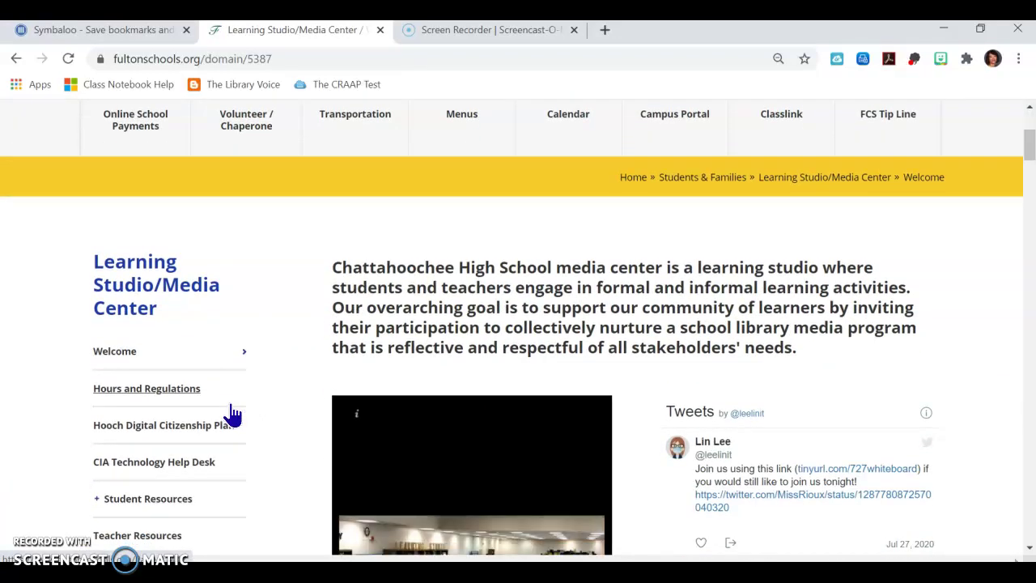
{"action": "scroll", "coordinate": [230, 409], "scroll_direction": "down", "scroll_amount": 2}
{"action": "left_click", "coordinate": [208, 390]}
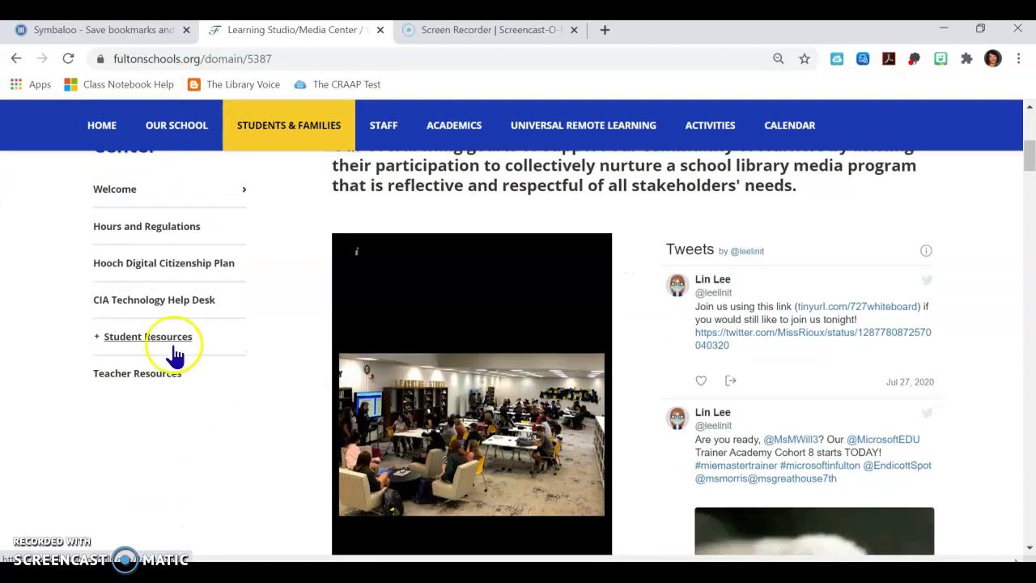
{"action": "left_click", "coordinate": [142, 202]}
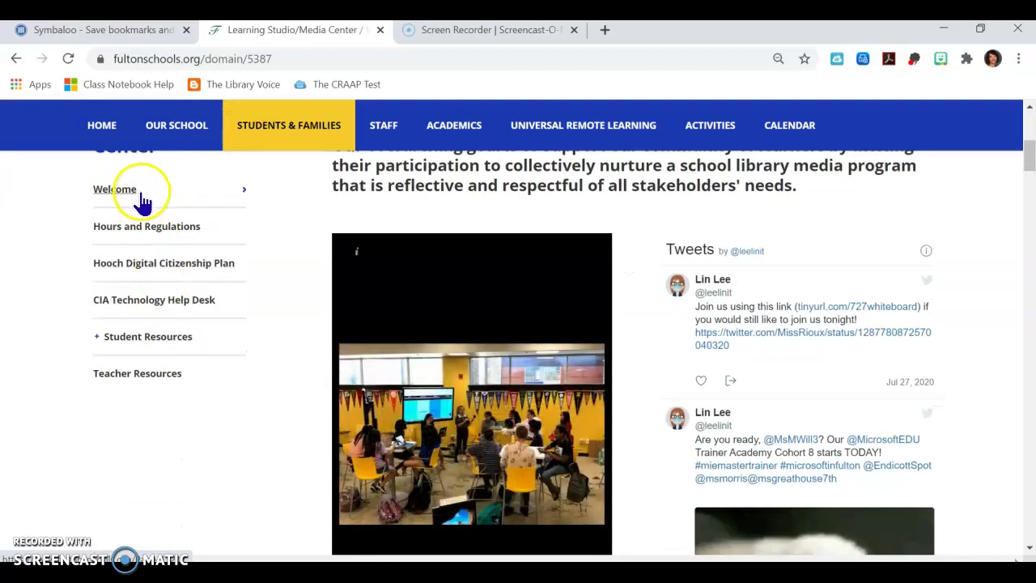
{"action": "left_click", "coordinate": [121, 340]}
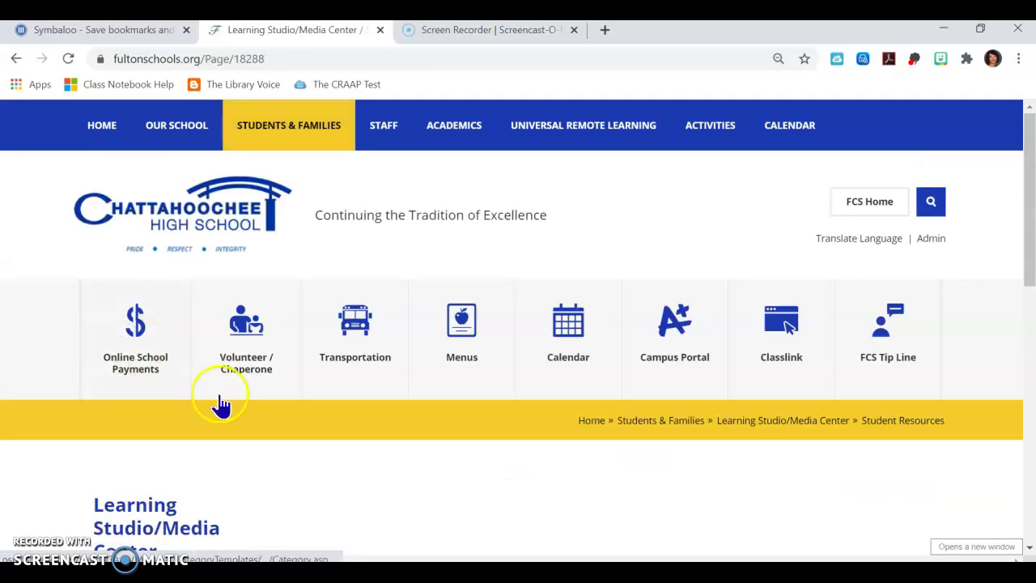
Step: Open the EBooks page listed within Student Resources
{"action": "scroll", "coordinate": [230, 413], "scroll_direction": "down", "scroll_amount": 2}
{"action": "scroll", "coordinate": [230, 413], "scroll_direction": "down", "scroll_amount": 5}
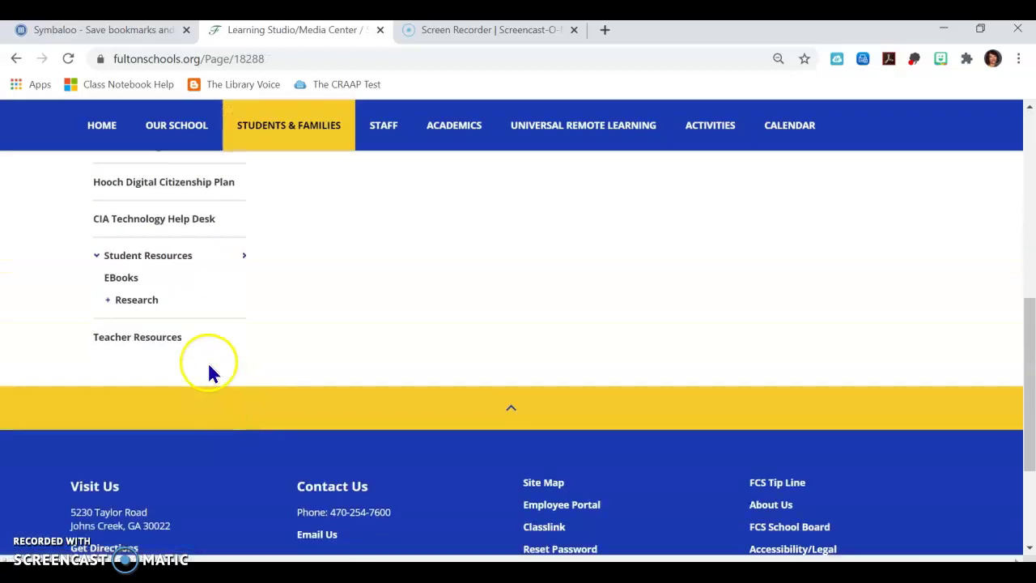
{"action": "left_click", "coordinate": [119, 281]}
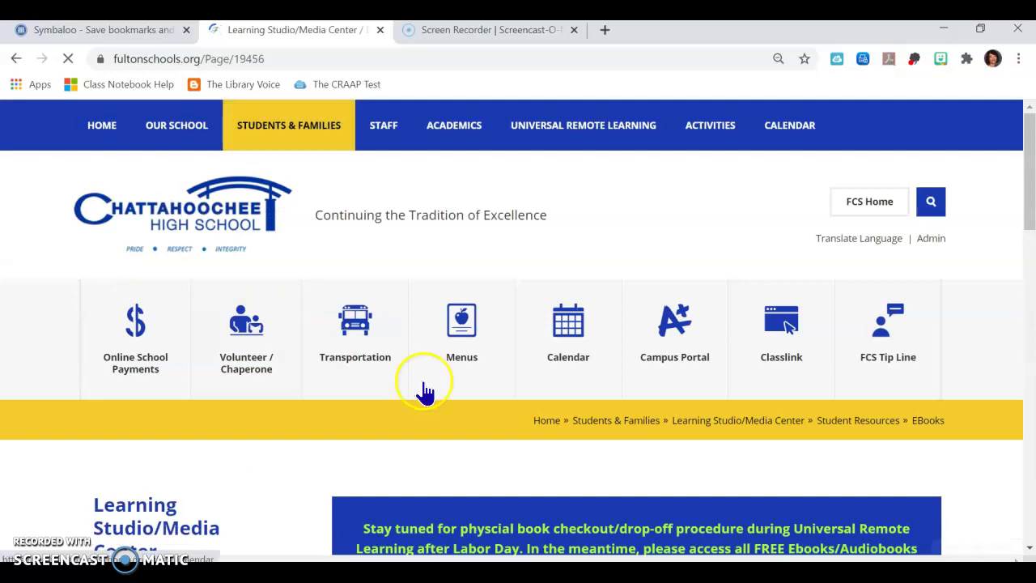
Step: Look through the EBooks page and follow the Hoopla link in the public library section to the Fulton County Library System site
{"action": "scroll", "coordinate": [466, 392], "scroll_direction": "down", "scroll_amount": 1}
{"action": "scroll", "coordinate": [466, 392], "scroll_direction": "down", "scroll_amount": 3}
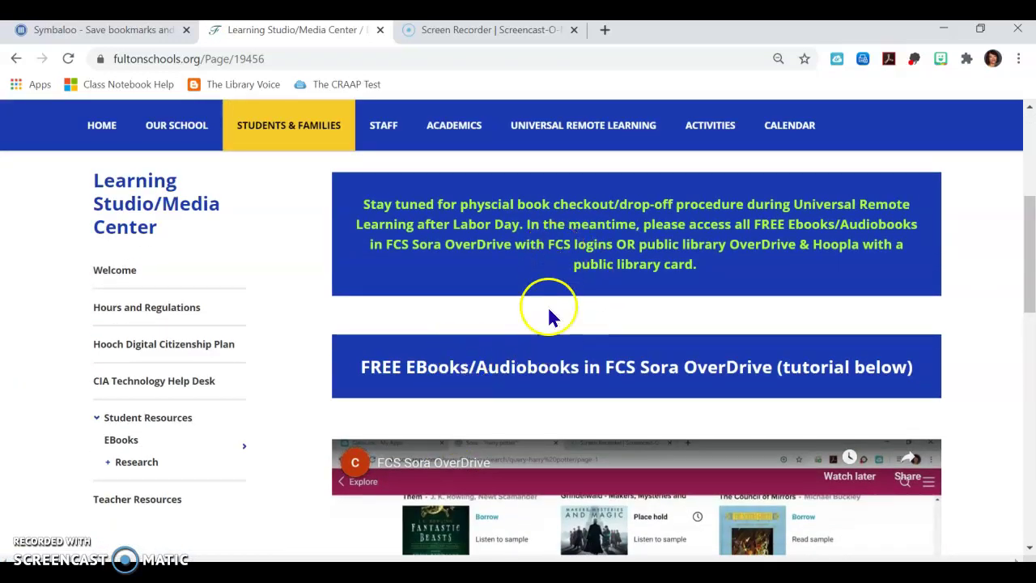
{"action": "scroll", "coordinate": [567, 365], "scroll_direction": "down", "scroll_amount": 1}
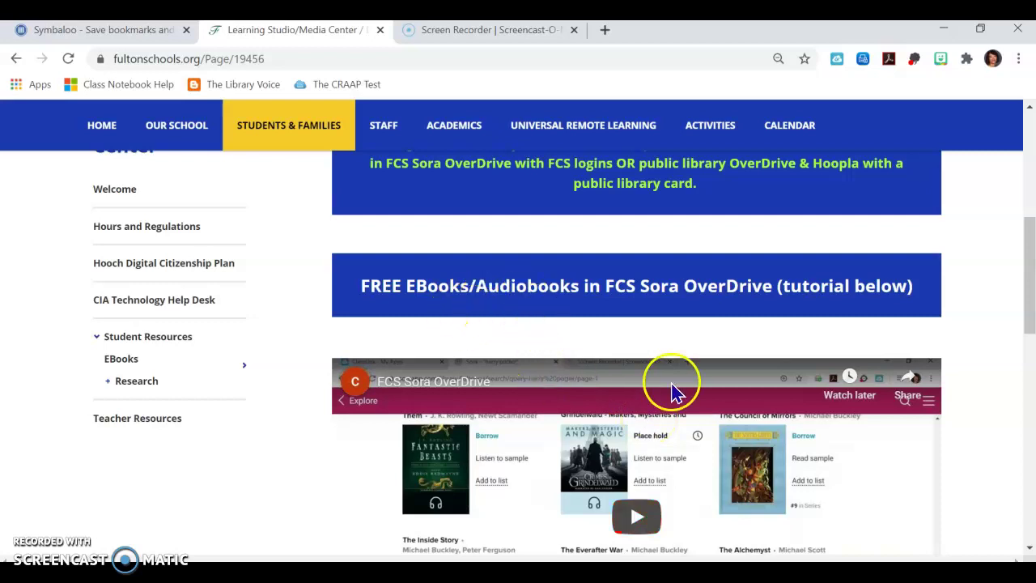
{"action": "scroll", "coordinate": [571, 417], "scroll_direction": "down", "scroll_amount": 1}
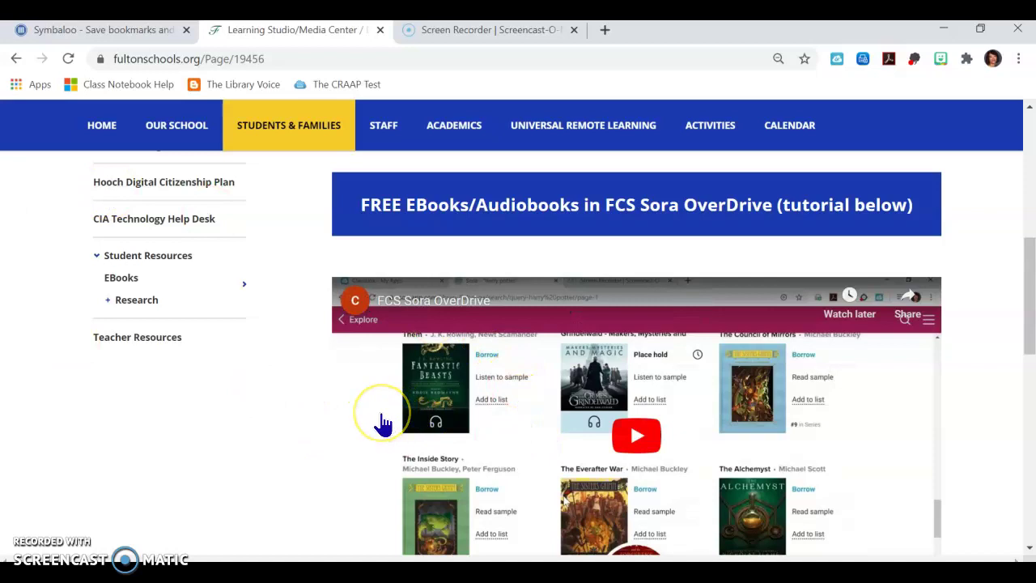
{"action": "scroll", "coordinate": [382, 423], "scroll_direction": "down", "scroll_amount": 5}
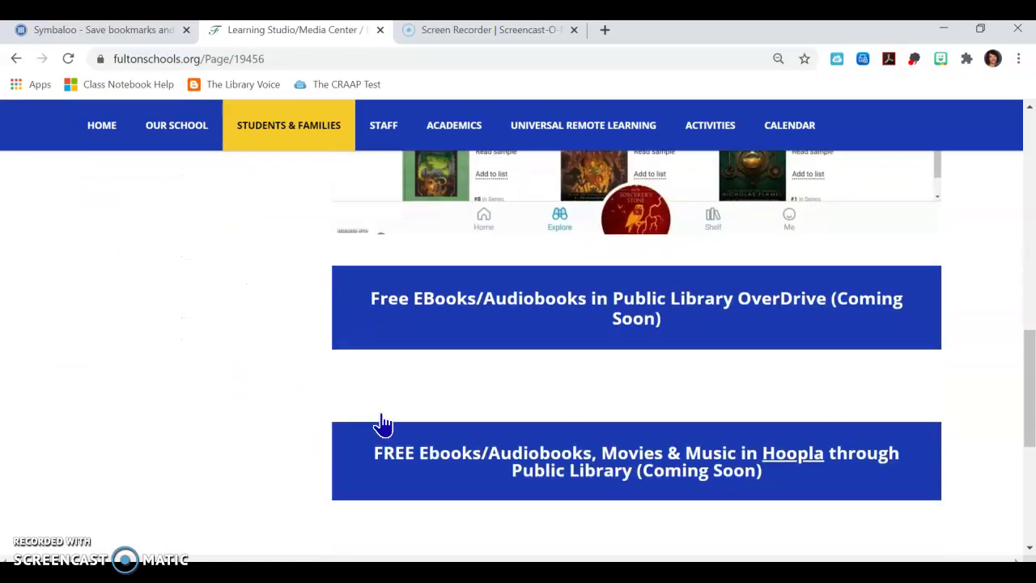
{"action": "scroll", "coordinate": [382, 423], "scroll_direction": "down", "scroll_amount": 2}
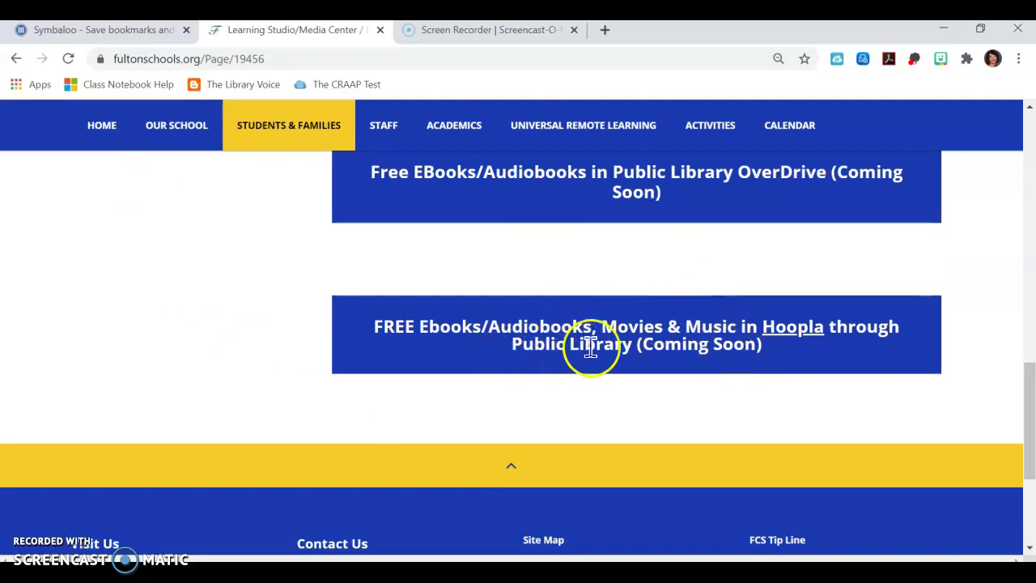
{"action": "left_click", "coordinate": [794, 328]}
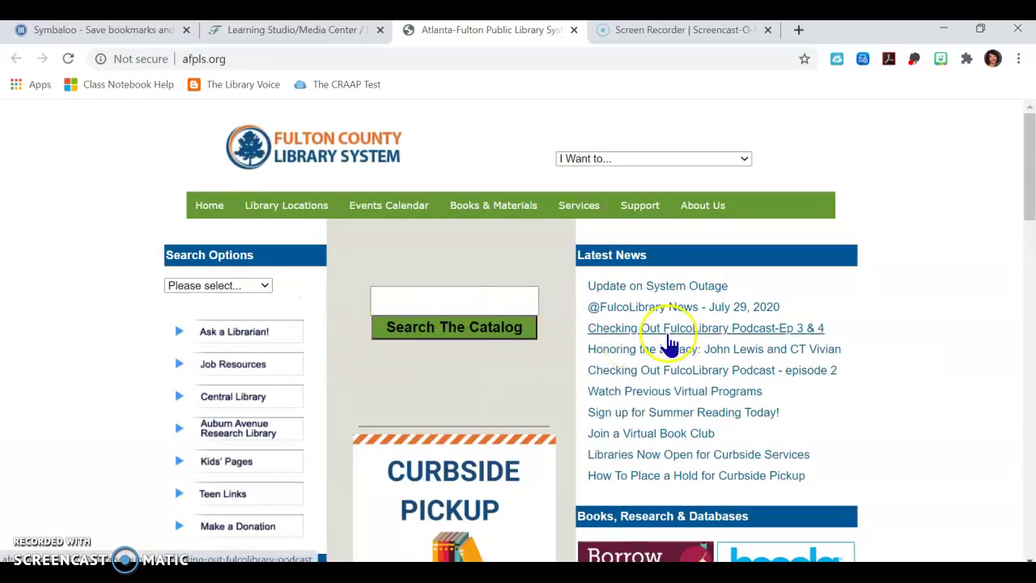
Step: Open hoopla from the library site's Books, Research & Databases section
{"action": "scroll", "coordinate": [672, 347], "scroll_direction": "down", "scroll_amount": 1}
{"action": "scroll", "coordinate": [672, 344], "scroll_direction": "down", "scroll_amount": 2}
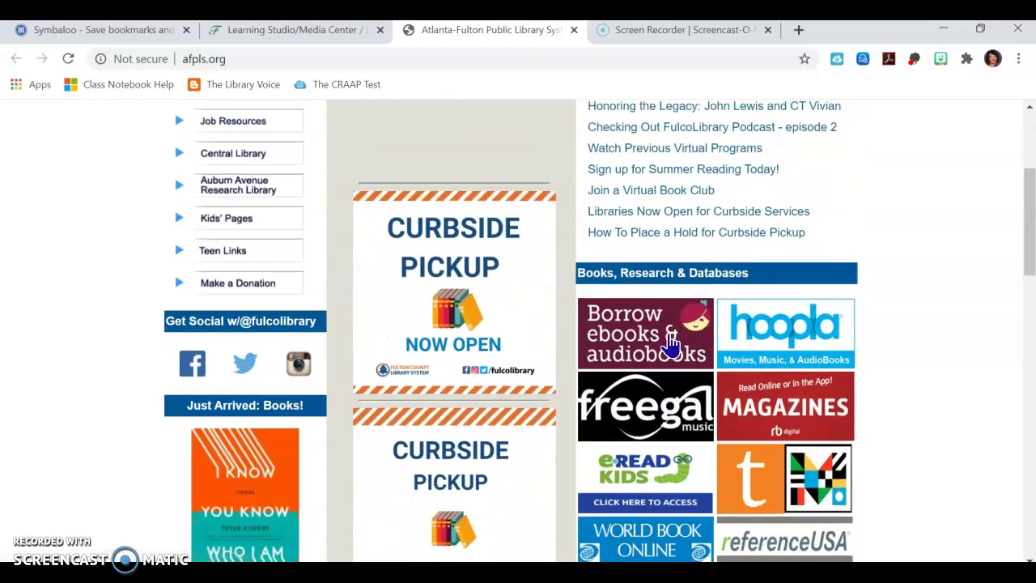
{"action": "left_click", "coordinate": [789, 344]}
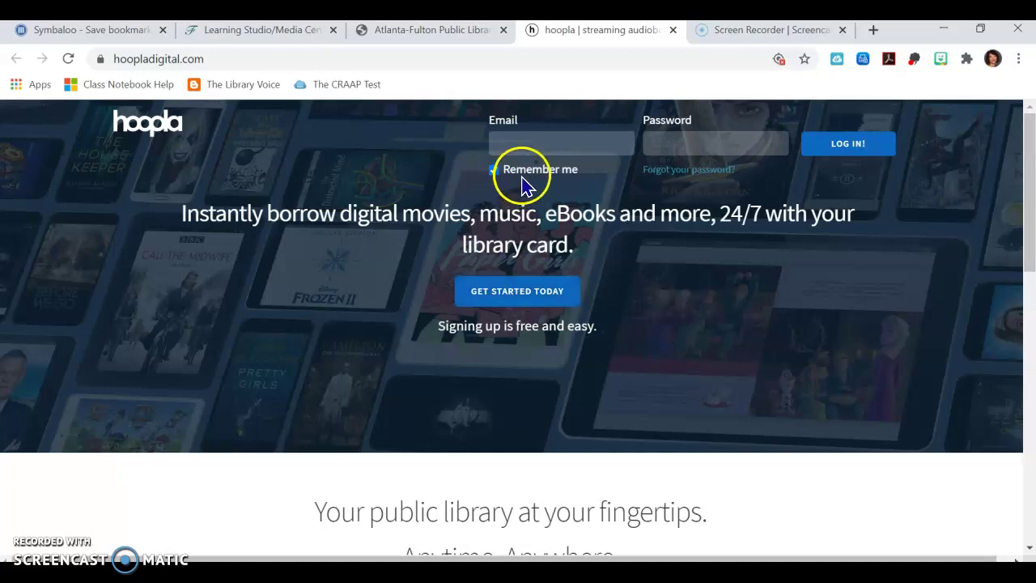
Step: Log in to hoopla with Remember me turned off, using the saved account e-mail and the account password
{"action": "left_click", "coordinate": [494, 170]}
{"action": "left_click", "coordinate": [523, 144]}
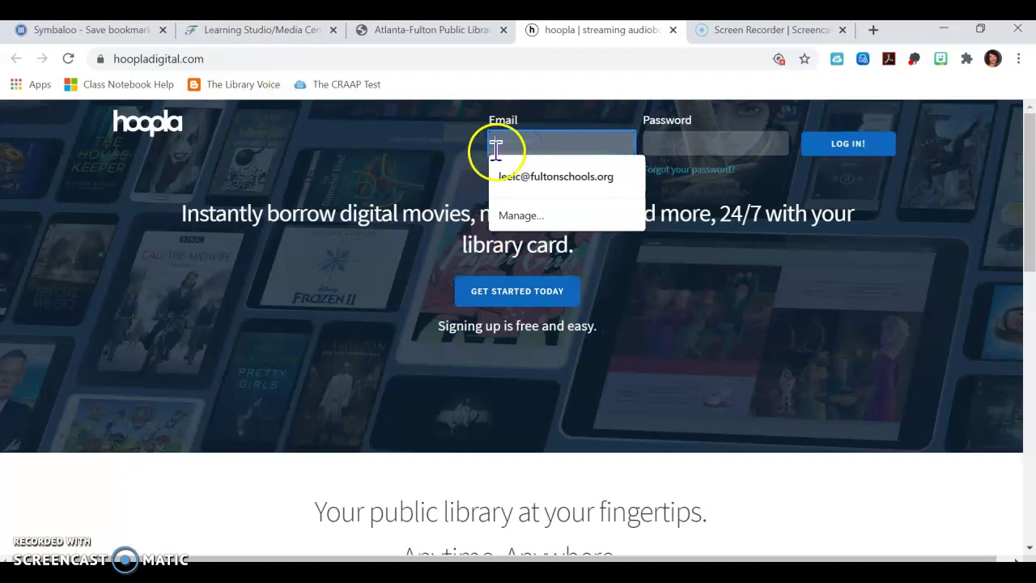
{"action": "left_click", "coordinate": [549, 175]}
{"action": "left_click", "coordinate": [678, 144]}
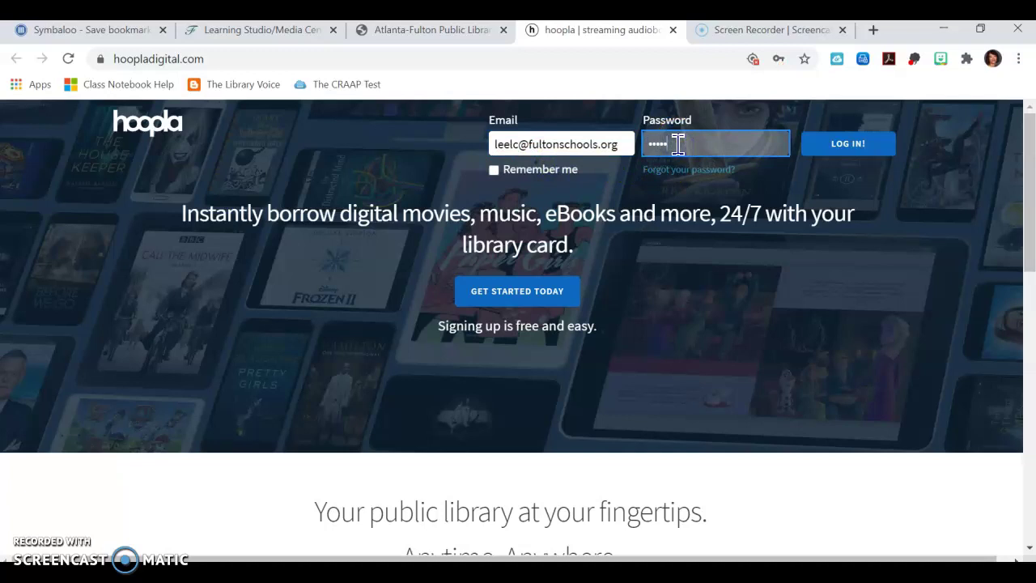
{"action": "left_click", "coordinate": [821, 154]}
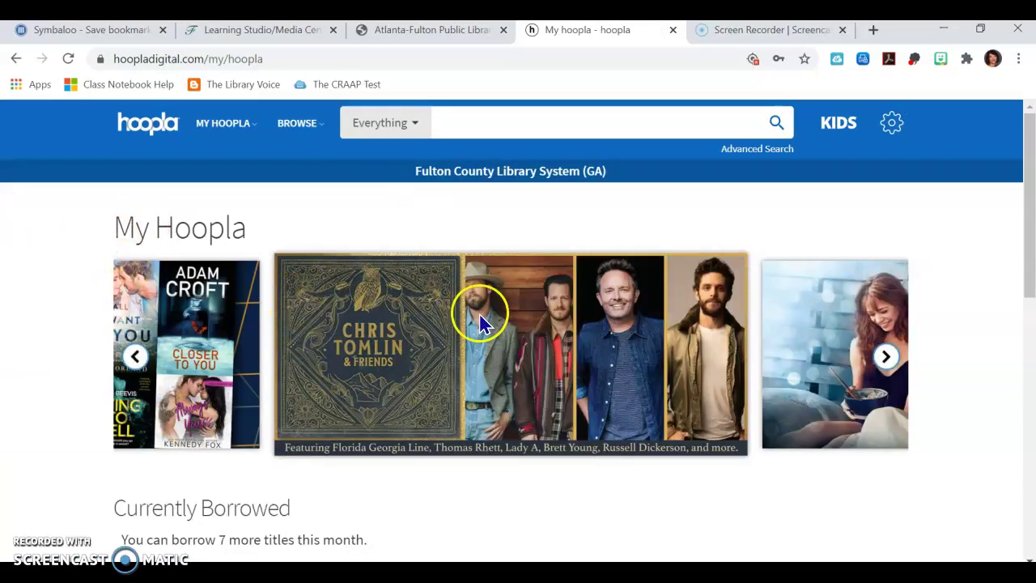
Step: Examine the My Hoopla page, including the Currently Borrowed, Recommended For You and Favorites sections
{"action": "scroll", "coordinate": [480, 320], "scroll_direction": "down", "scroll_amount": 1}
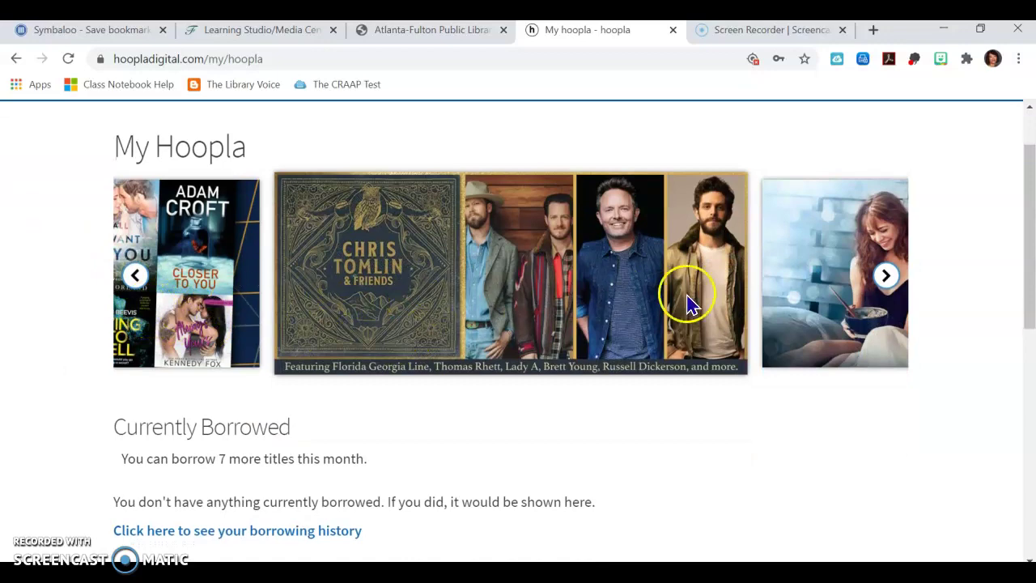
{"action": "scroll", "coordinate": [588, 319], "scroll_direction": "down", "scroll_amount": 1}
{"action": "scroll", "coordinate": [203, 359], "scroll_direction": "down", "scroll_amount": 2}
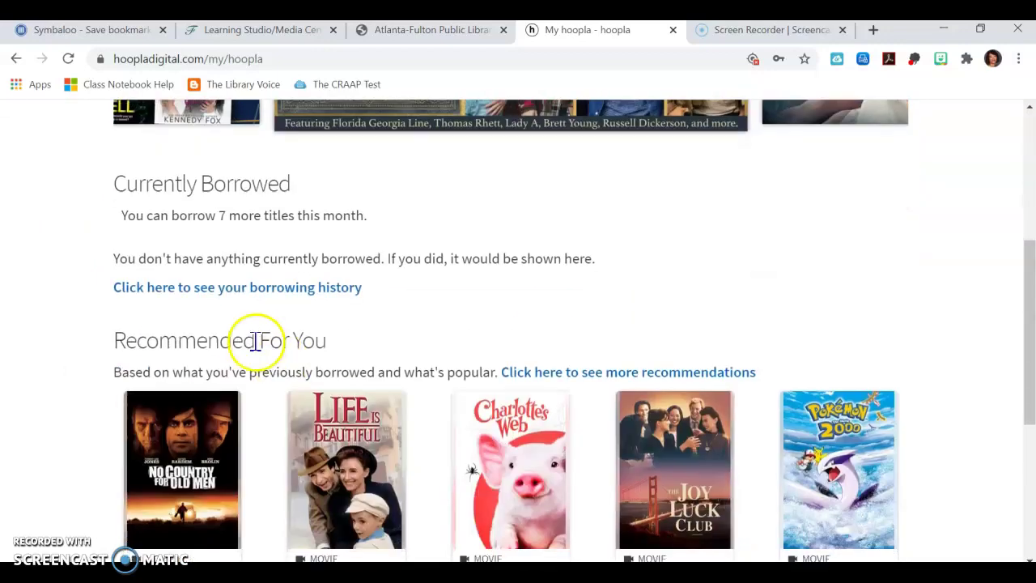
{"action": "scroll", "coordinate": [248, 368], "scroll_direction": "down", "scroll_amount": 2}
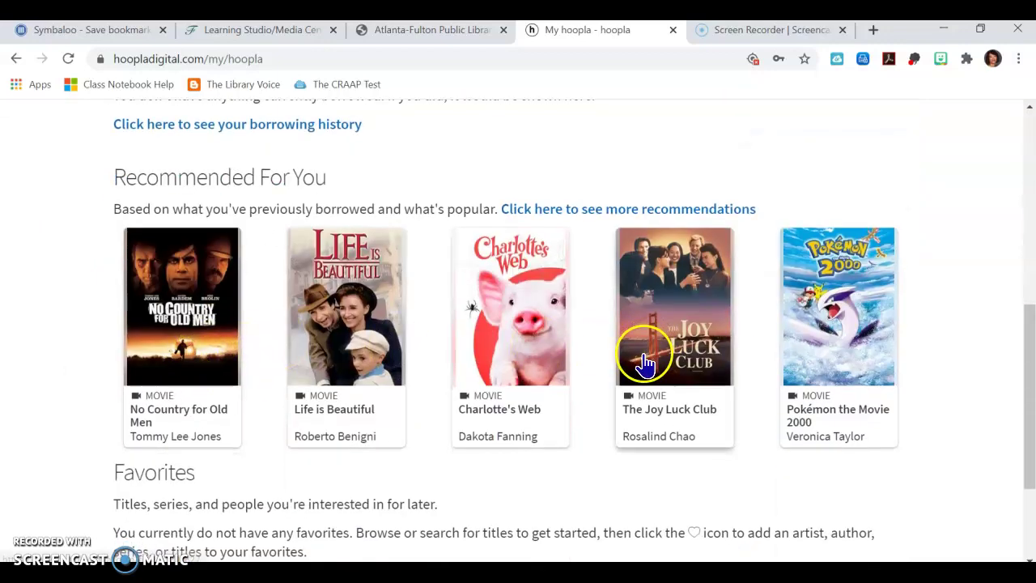
{"action": "scroll", "coordinate": [664, 357], "scroll_direction": "down", "scroll_amount": 2}
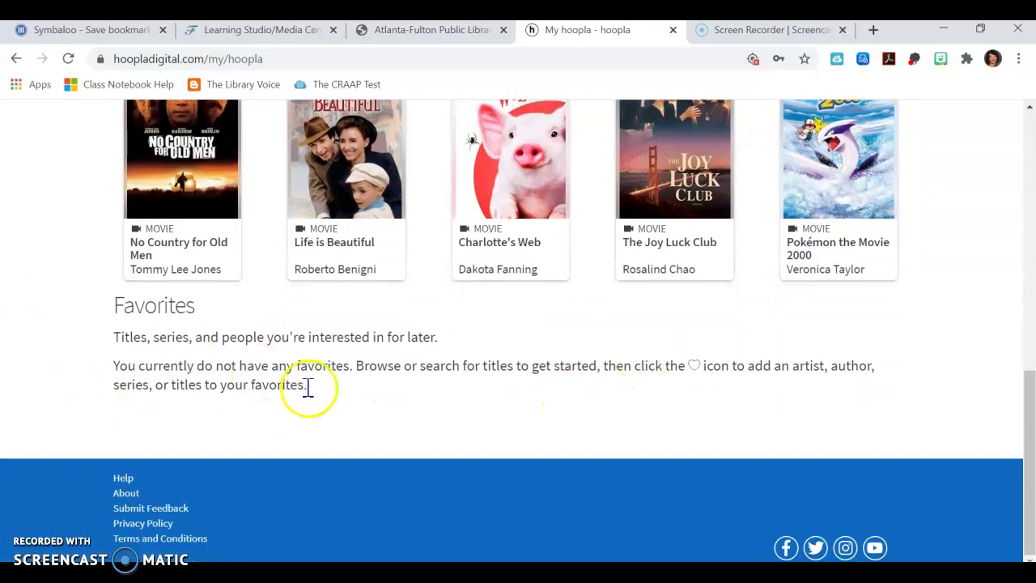
{"action": "scroll", "coordinate": [329, 402], "scroll_direction": "up", "scroll_amount": 1}
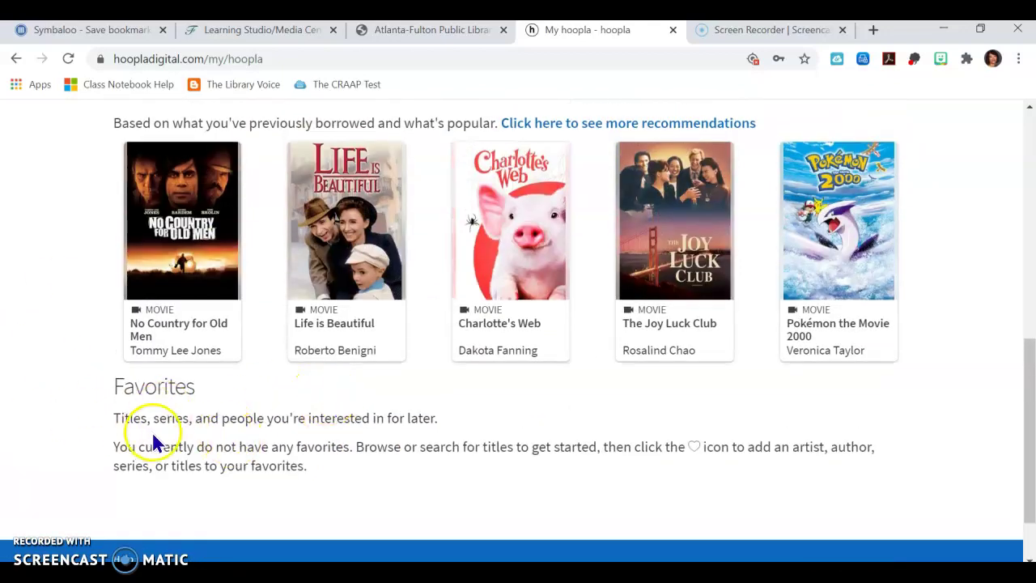
{"action": "scroll", "coordinate": [287, 417], "scroll_direction": "up", "scroll_amount": 1}
{"action": "scroll", "coordinate": [287, 417], "scroll_direction": "up", "scroll_amount": 7}
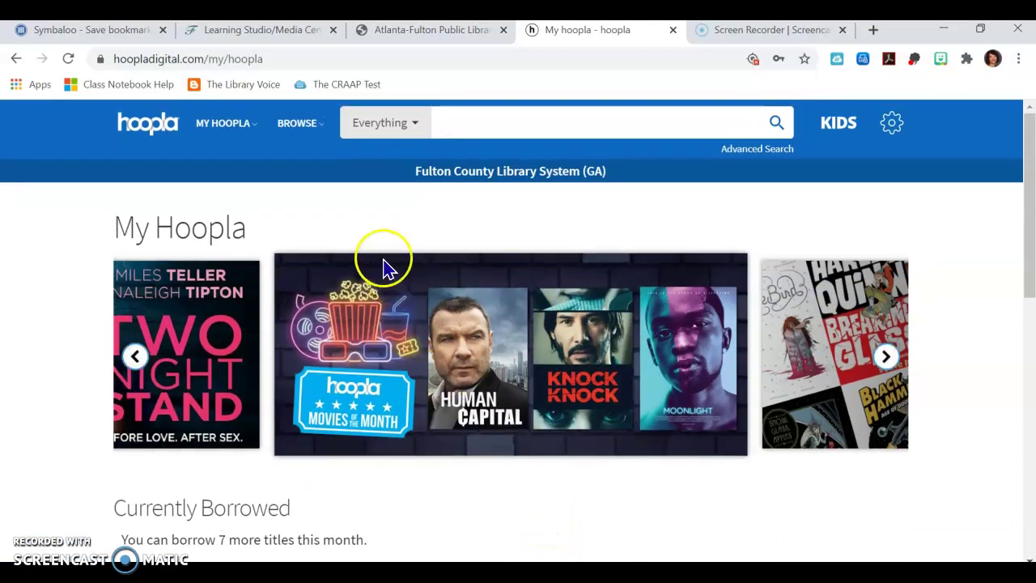
Step: Look over the search category options and review the options on the account settings page
{"action": "left_click", "coordinate": [412, 123]}
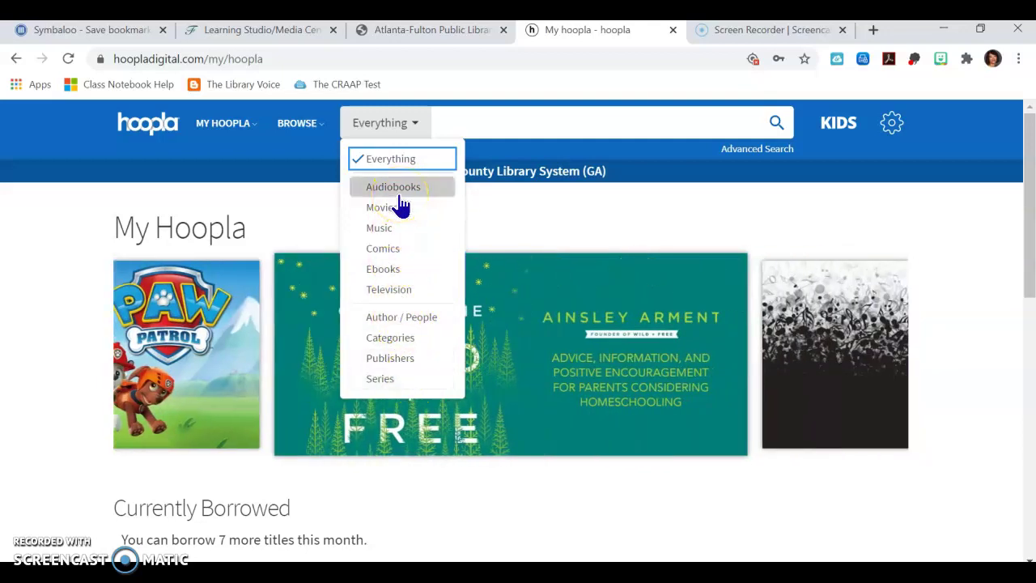
{"action": "mouse_move", "coordinate": [254, 133]}
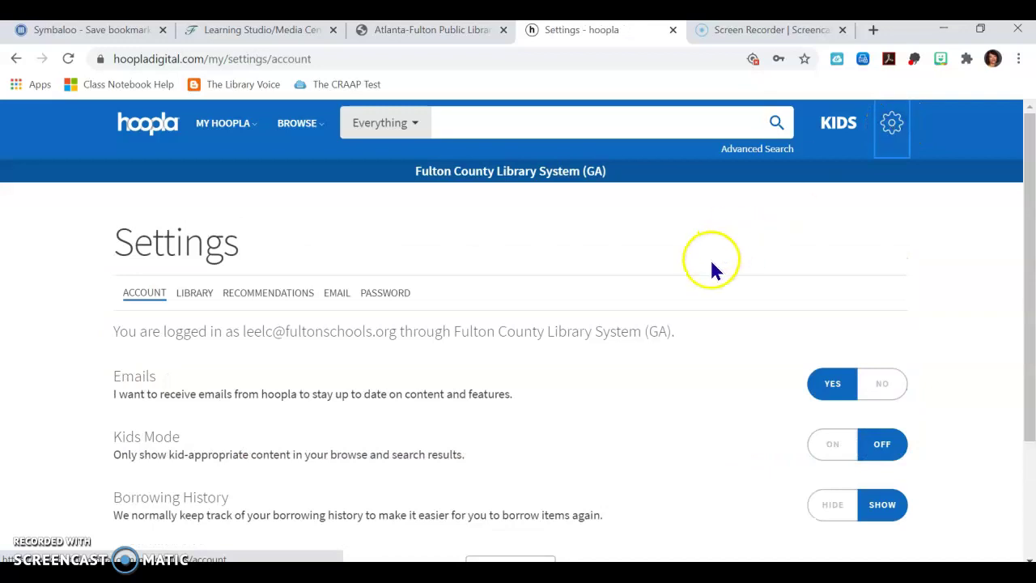
{"action": "scroll", "coordinate": [715, 267], "scroll_direction": "down", "scroll_amount": 1}
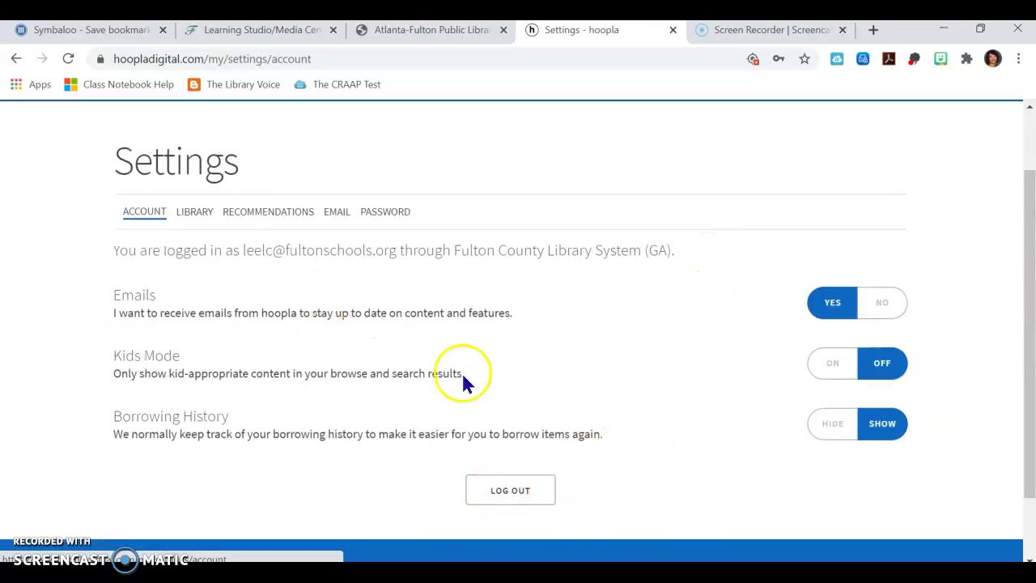
{"action": "scroll", "coordinate": [634, 351], "scroll_direction": "up", "scroll_amount": 1}
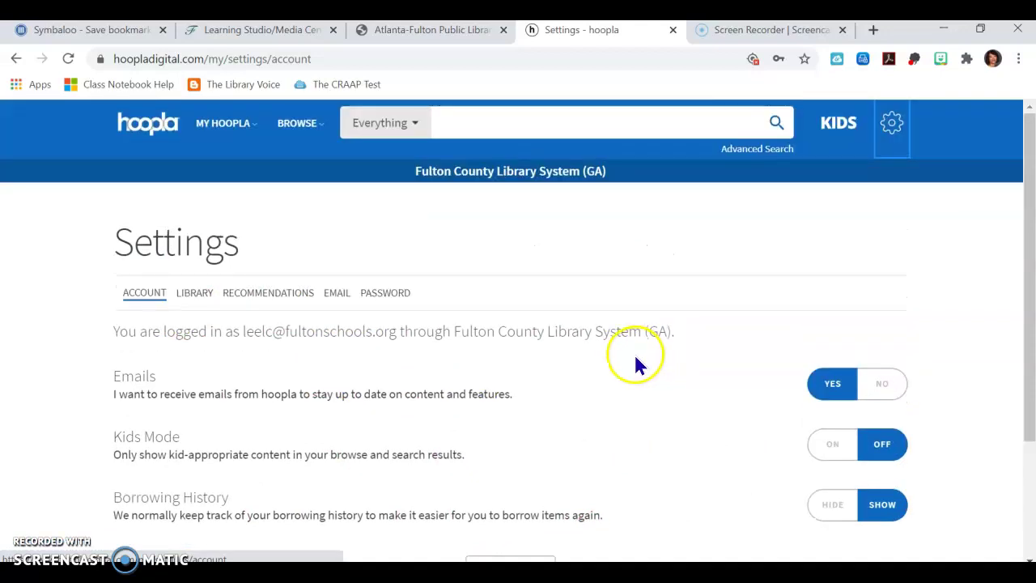
{"action": "left_click", "coordinate": [243, 129]}
{"action": "left_click", "coordinate": [397, 125]}
{"action": "left_click", "coordinate": [409, 128]}
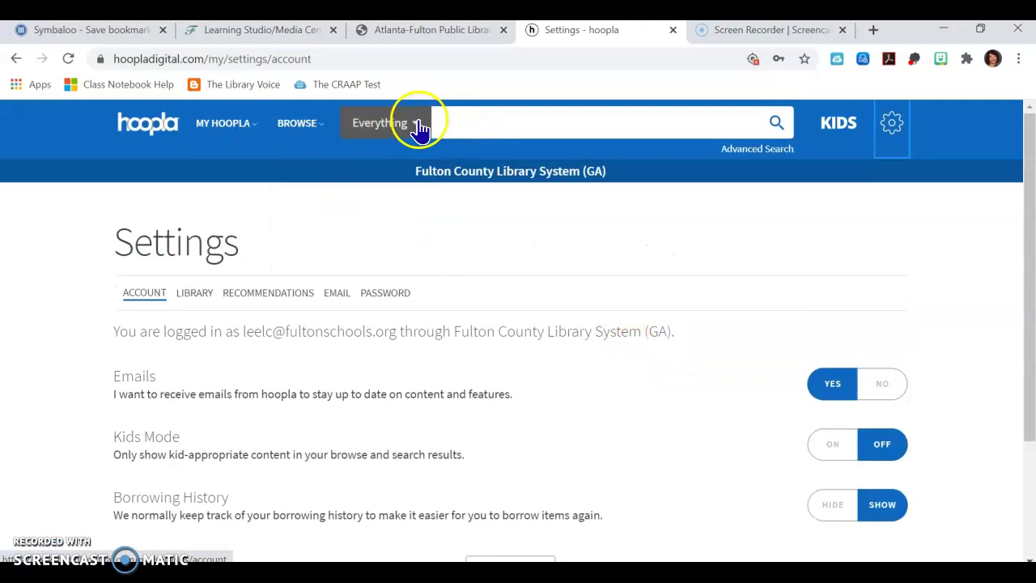
{"action": "left_click", "coordinate": [467, 121]}
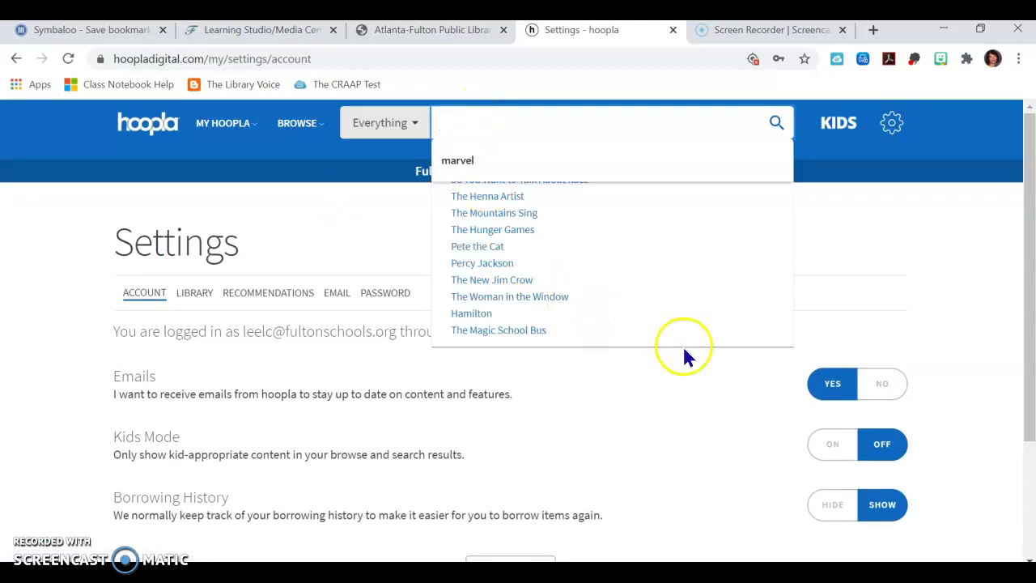
{"action": "left_click", "coordinate": [981, 250]}
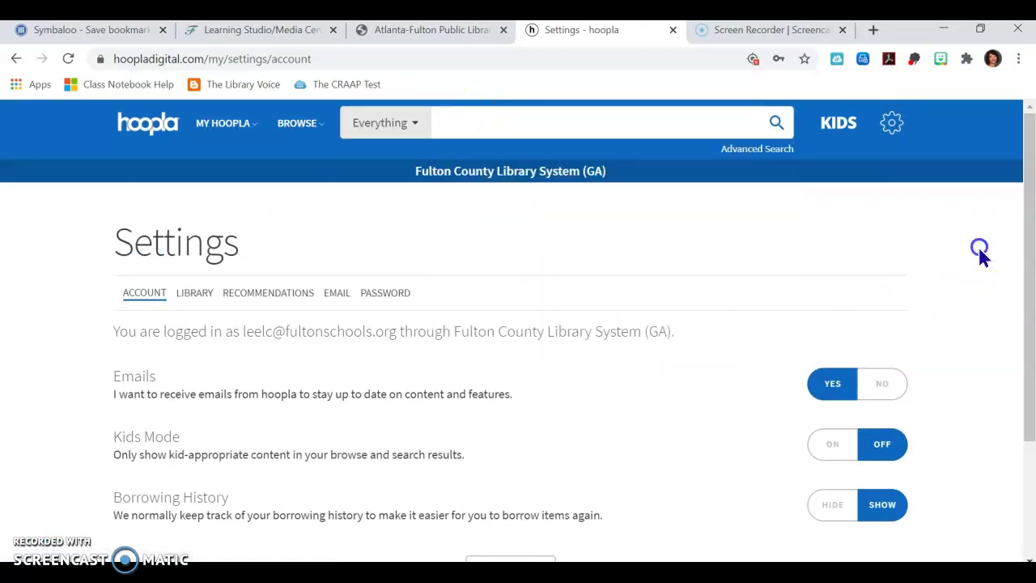
{"action": "left_click", "coordinate": [535, 123]}
{"action": "left_click", "coordinate": [932, 235]}
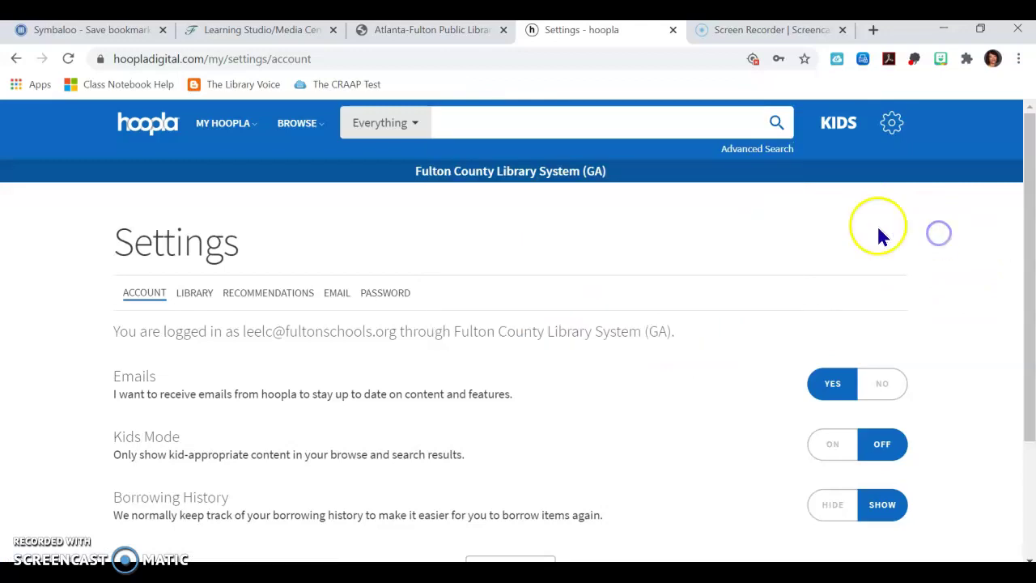
Step: Search all of hoopla's content for Hunger Games, using the suggested title
{"action": "left_click", "coordinate": [644, 125]}
{"action": "type", "text": "MY HUNGER"}
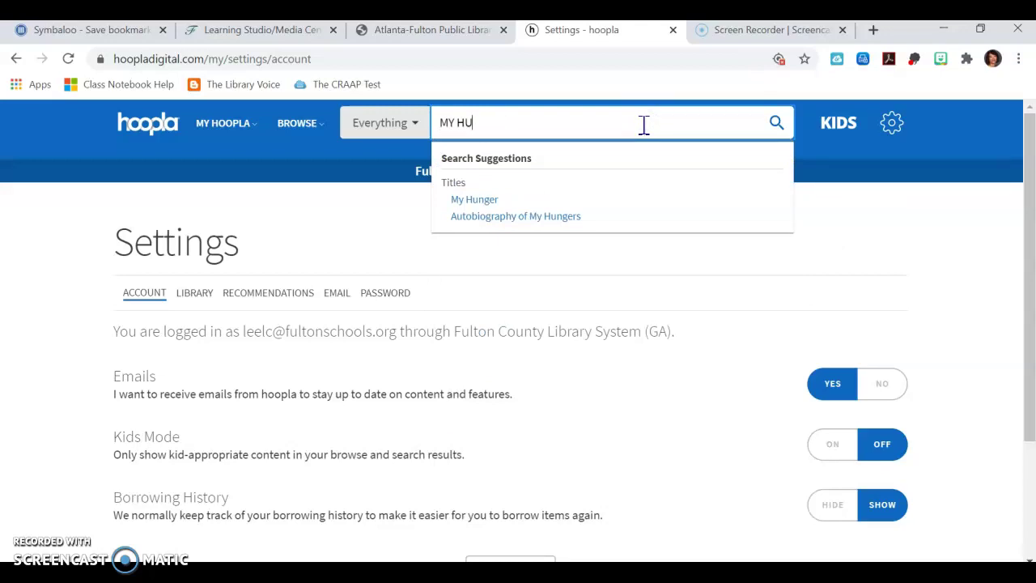
{"action": "key", "text": "BackSpace"}
{"action": "key", "text": "BackSpace"}
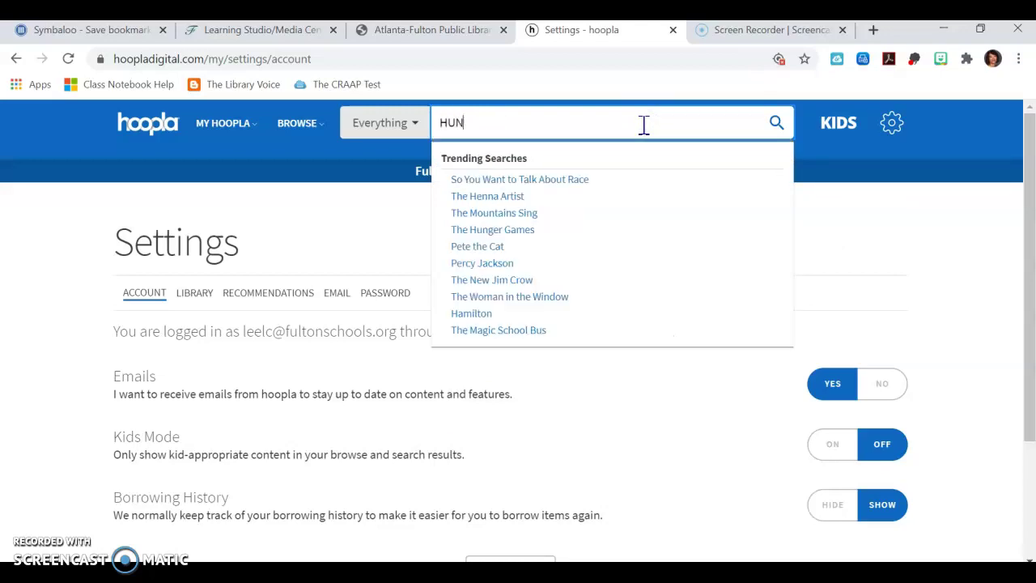
{"action": "left_click", "coordinate": [640, 122]}
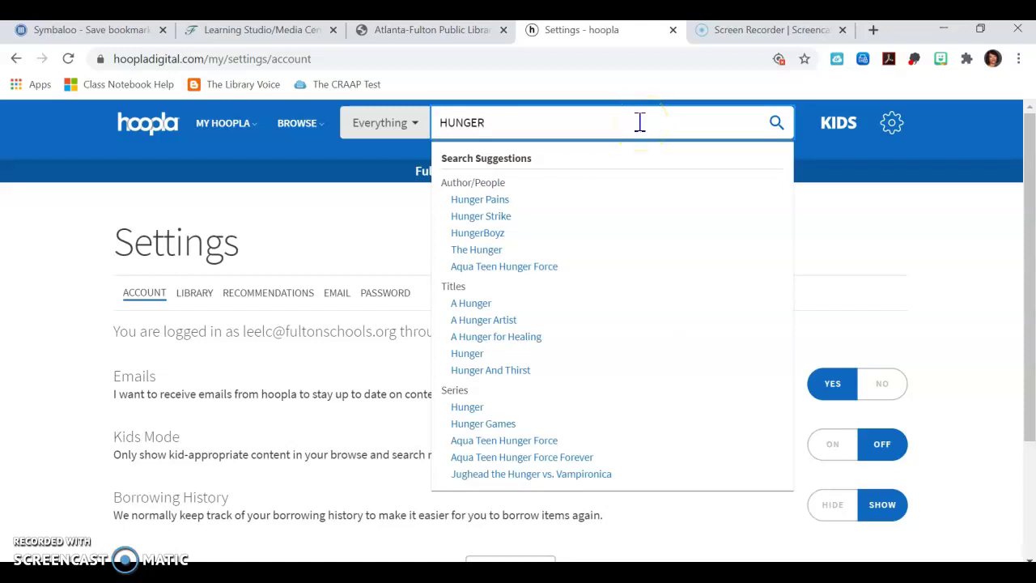
{"action": "type", "text": "ME"}
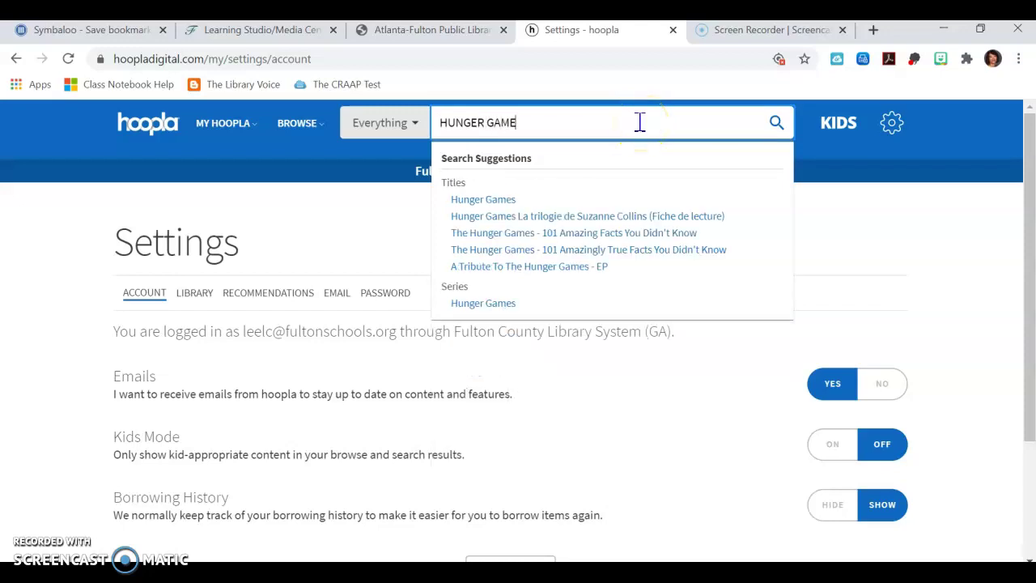
{"action": "left_click", "coordinate": [499, 202]}
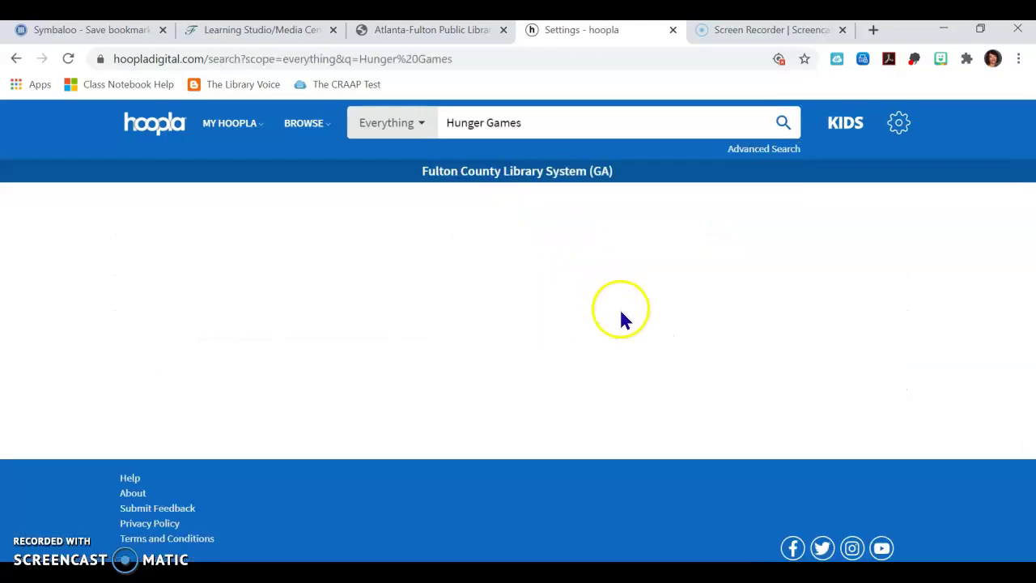
Step: Look over the Hunger Games results and limit the search to audiobooks
{"action": "scroll", "coordinate": [611, 350], "scroll_direction": "down", "scroll_amount": 1}
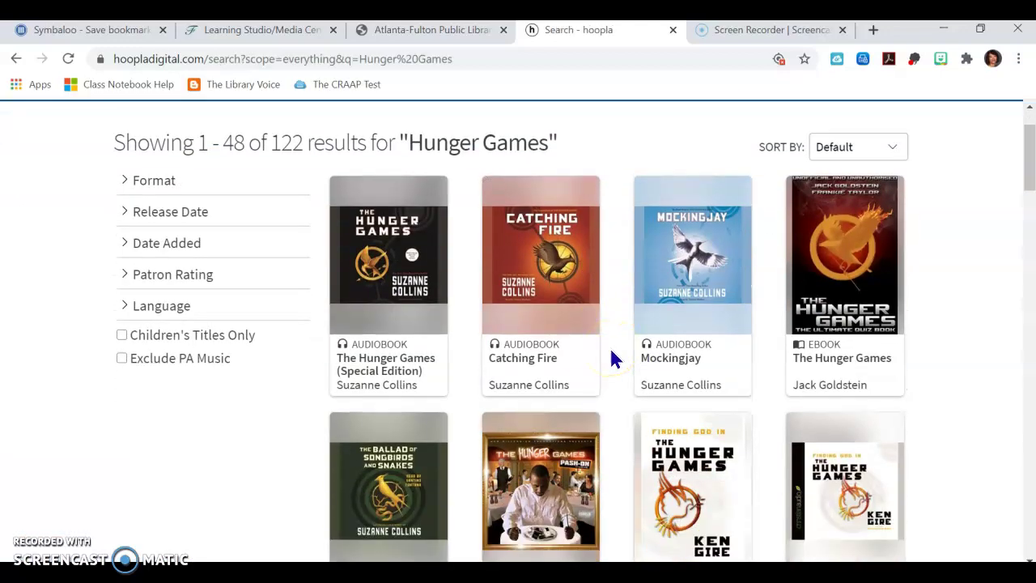
{"action": "scroll", "coordinate": [465, 326], "scroll_direction": "down", "scroll_amount": 1}
{"action": "scroll", "coordinate": [466, 326], "scroll_direction": "up", "scroll_amount": 2}
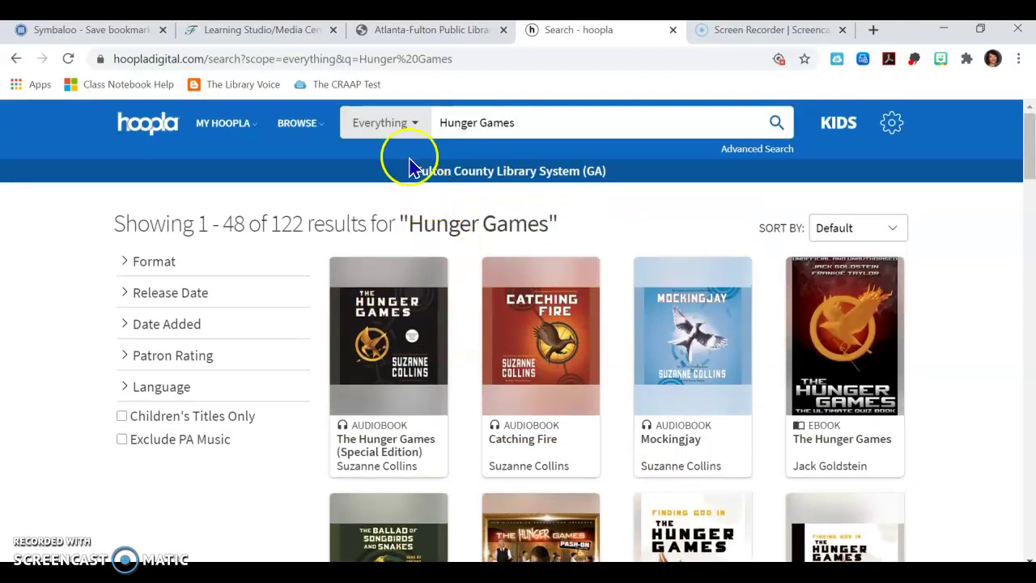
{"action": "scroll", "coordinate": [429, 186], "scroll_direction": "down", "scroll_amount": 2}
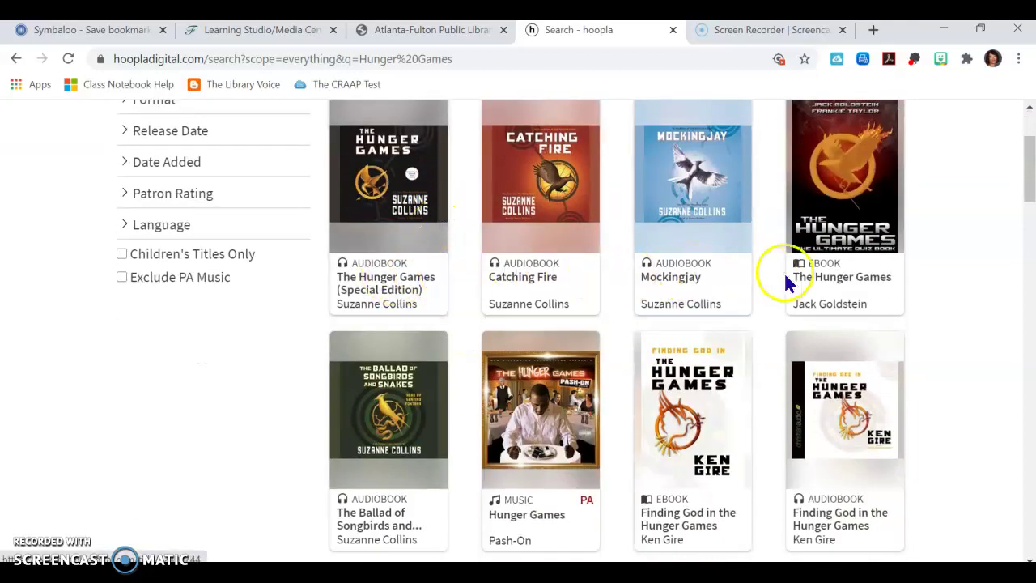
{"action": "scroll", "coordinate": [639, 268], "scroll_direction": "up", "scroll_amount": 2}
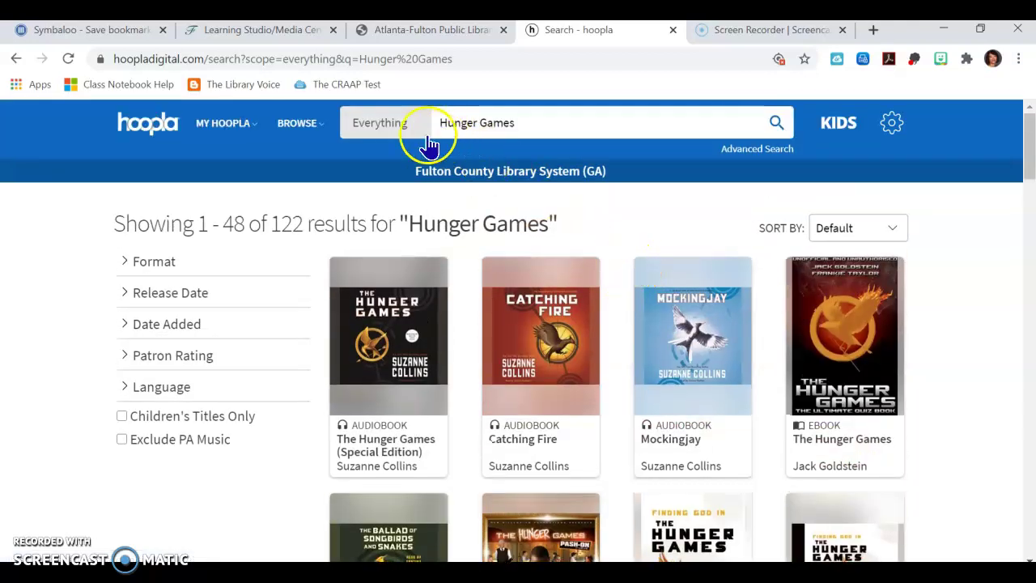
{"action": "left_click", "coordinate": [420, 126]}
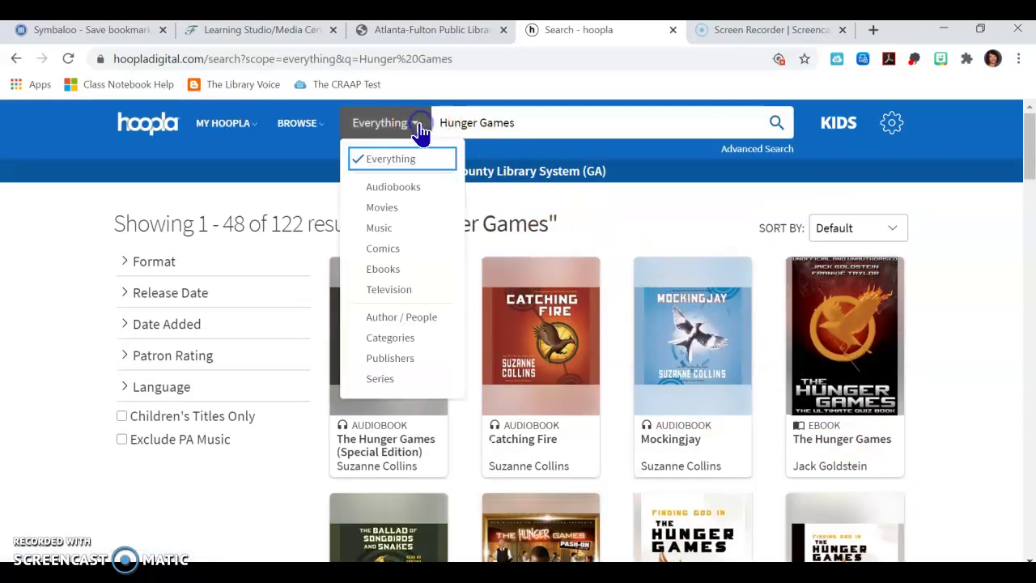
{"action": "left_click", "coordinate": [419, 194]}
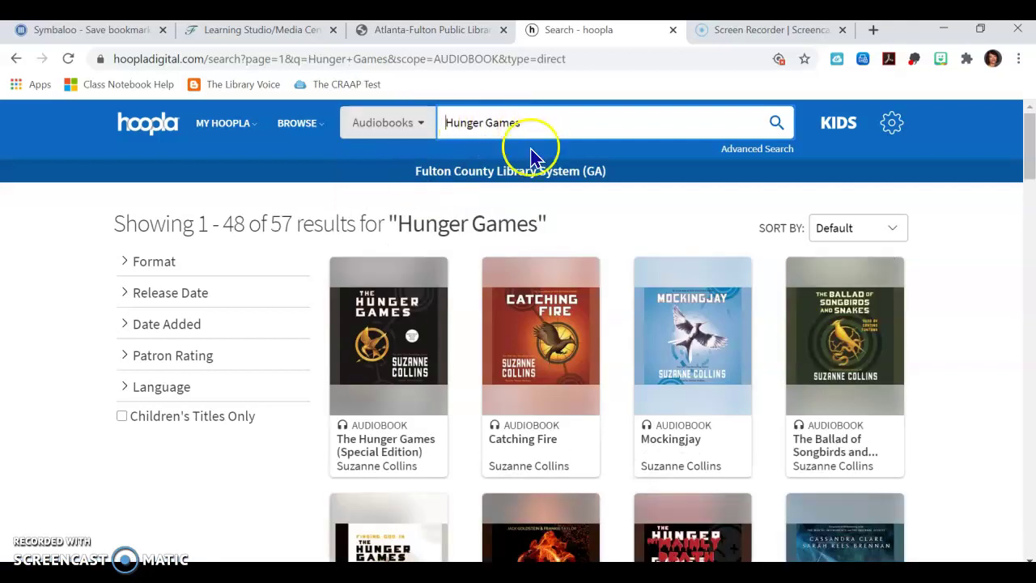
Step: Open the Catching Fire audiobook from the results and borrow it
{"action": "scroll", "coordinate": [574, 320], "scroll_direction": "down", "scroll_amount": 3}
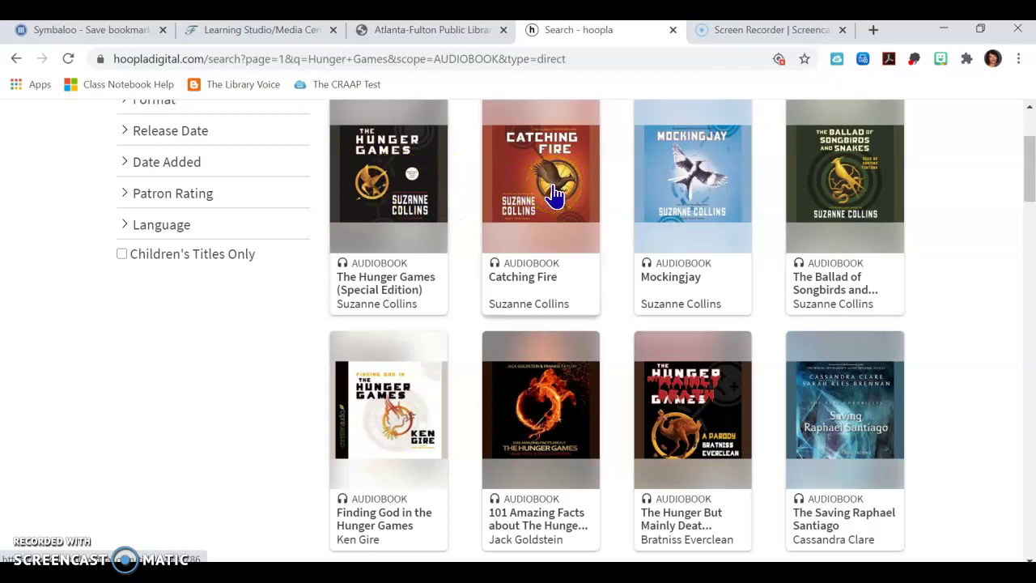
{"action": "left_click", "coordinate": [554, 195]}
{"action": "scroll", "coordinate": [485, 313], "scroll_direction": "down", "scroll_amount": 2}
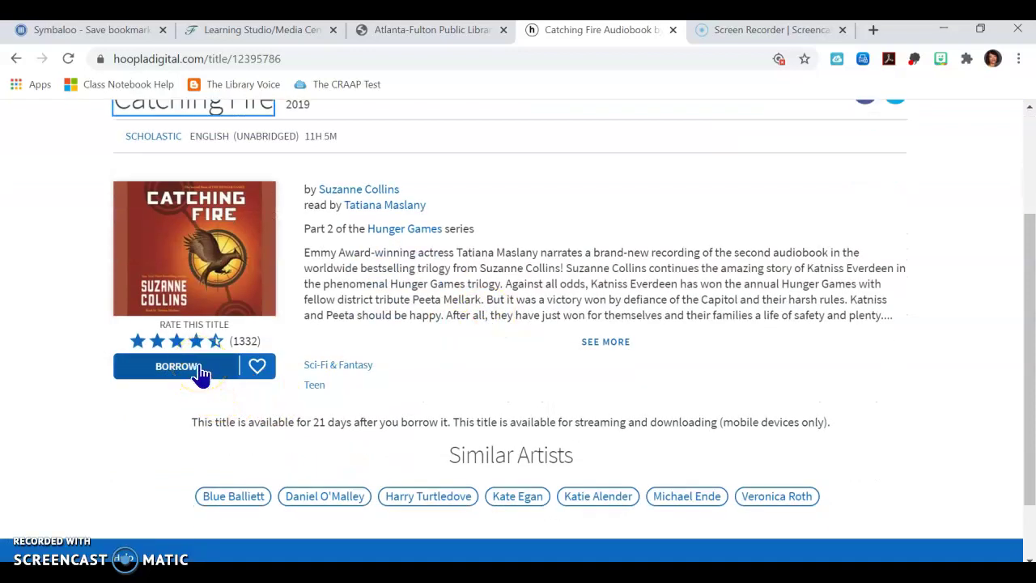
{"action": "left_click", "coordinate": [200, 374]}
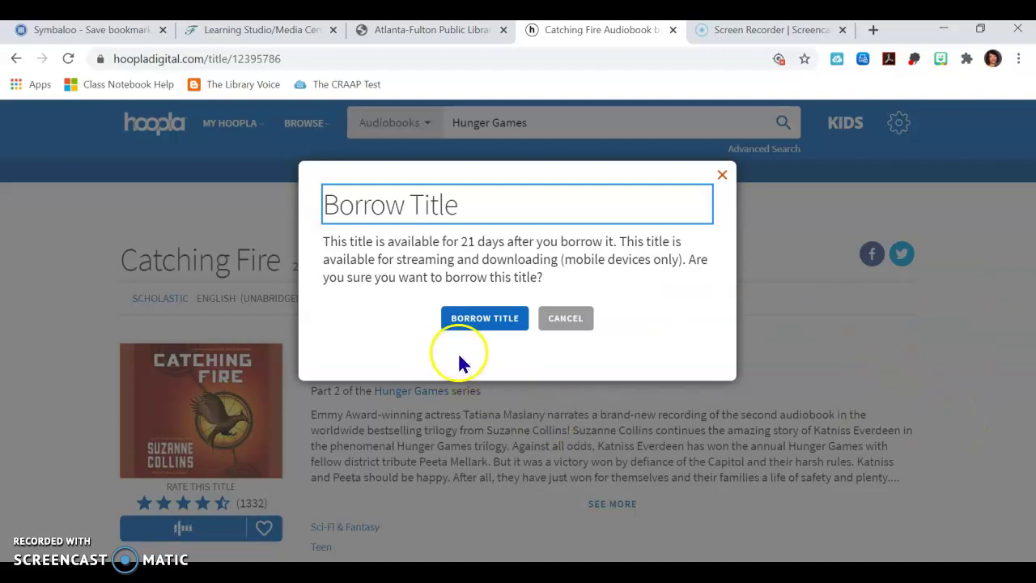
{"action": "left_click", "coordinate": [466, 324]}
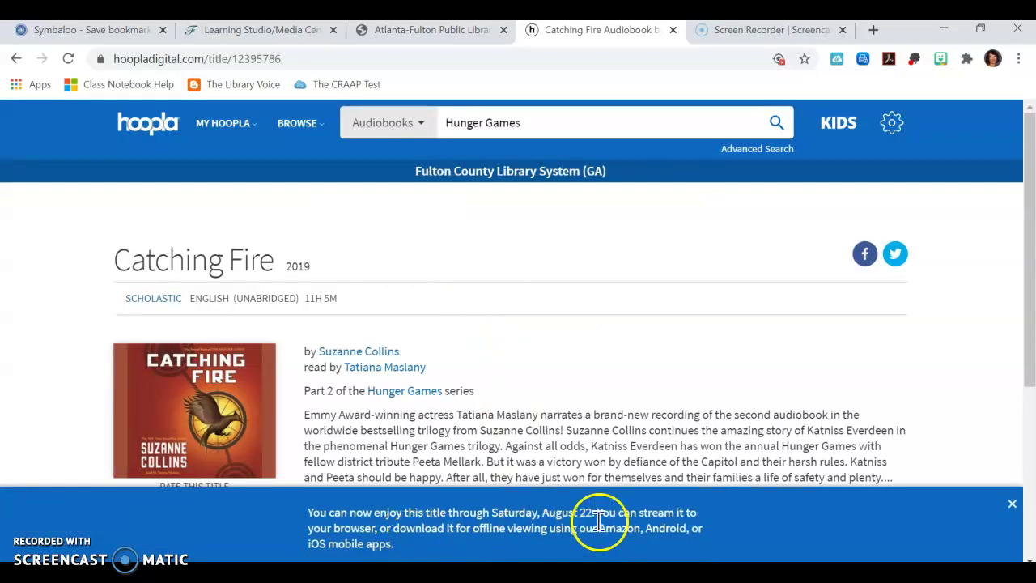
Step: Change the search category to Ebooks and run the Hunger Games search again
{"action": "left_click", "coordinate": [415, 132]}
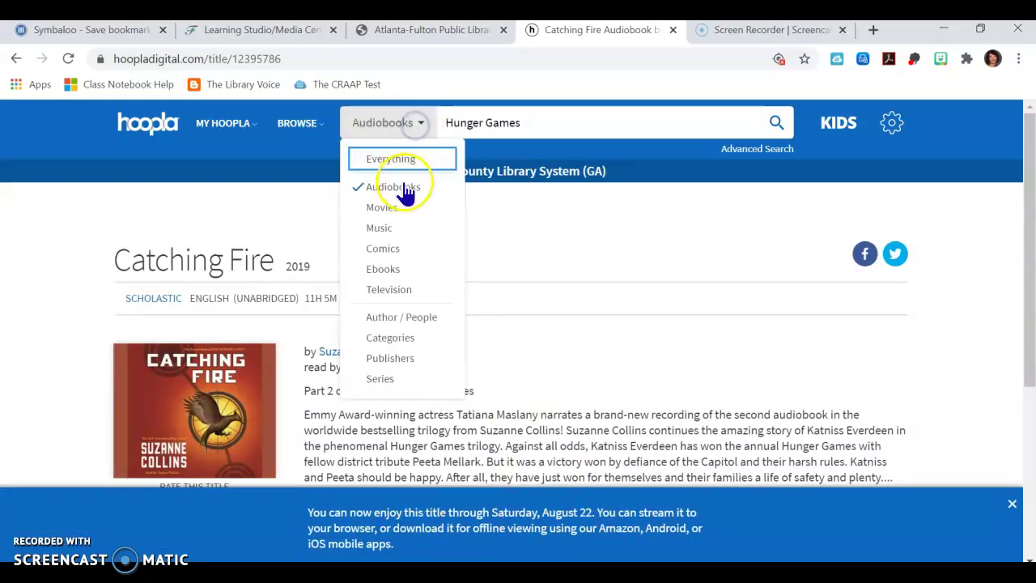
{"action": "left_click", "coordinate": [405, 272]}
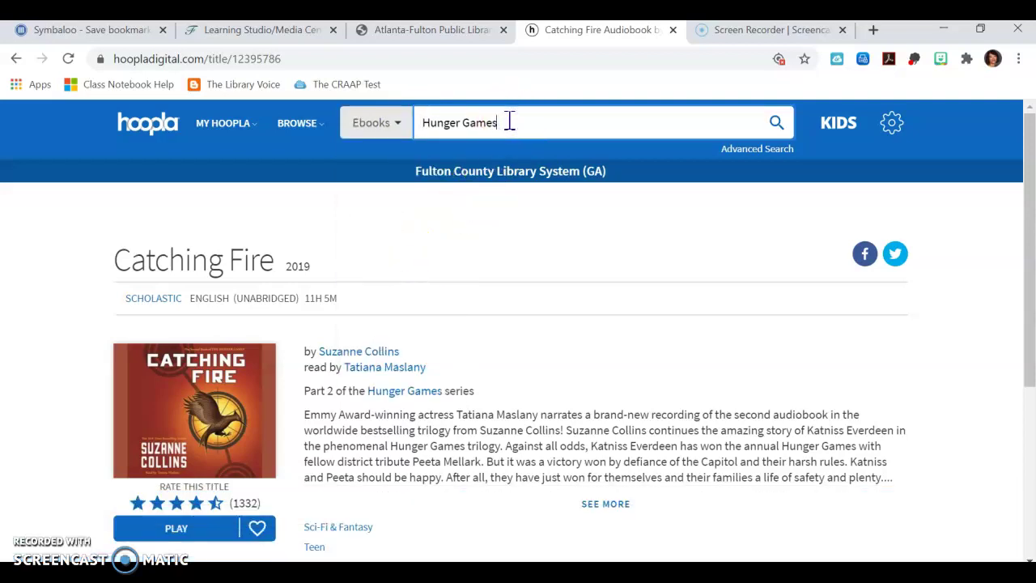
{"action": "key", "text": "Return"}
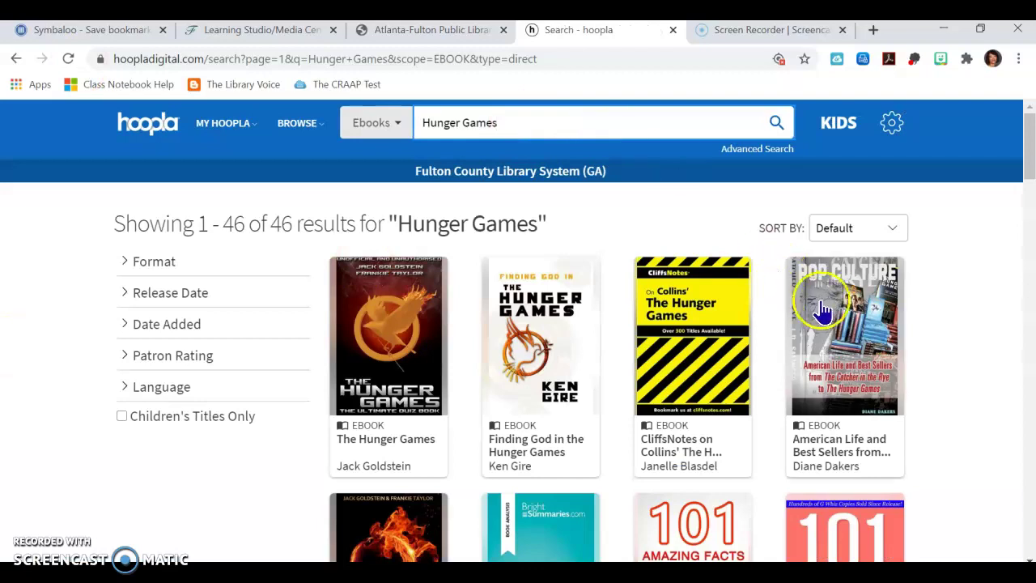
Step: Look through the ebook results for Hunger Games, including the related young adult titles further down
{"action": "scroll", "coordinate": [821, 298], "scroll_direction": "down", "scroll_amount": 2}
{"action": "scroll", "coordinate": [858, 345], "scroll_direction": "down", "scroll_amount": 4}
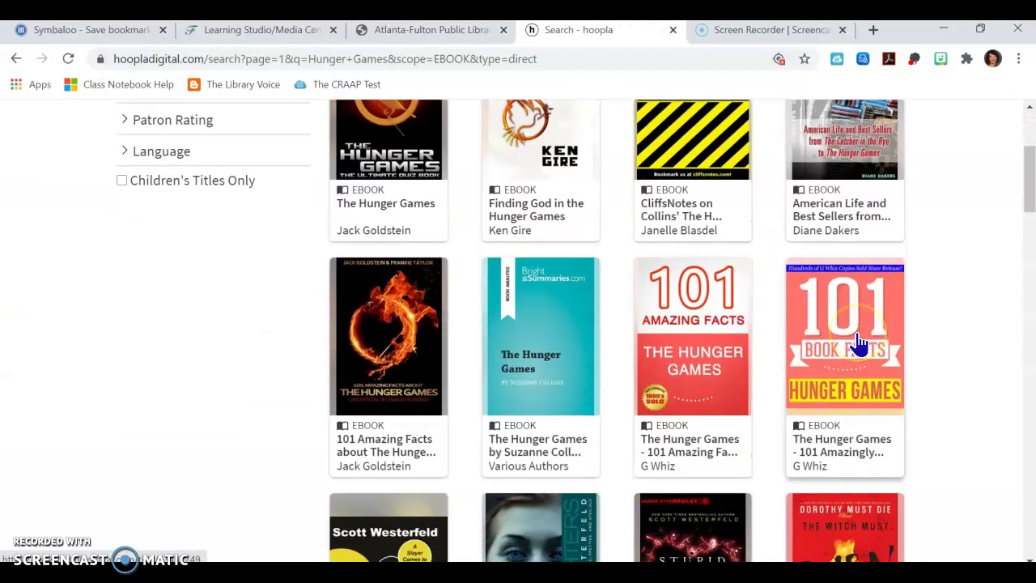
{"action": "scroll", "coordinate": [859, 344], "scroll_direction": "down", "scroll_amount": 1}
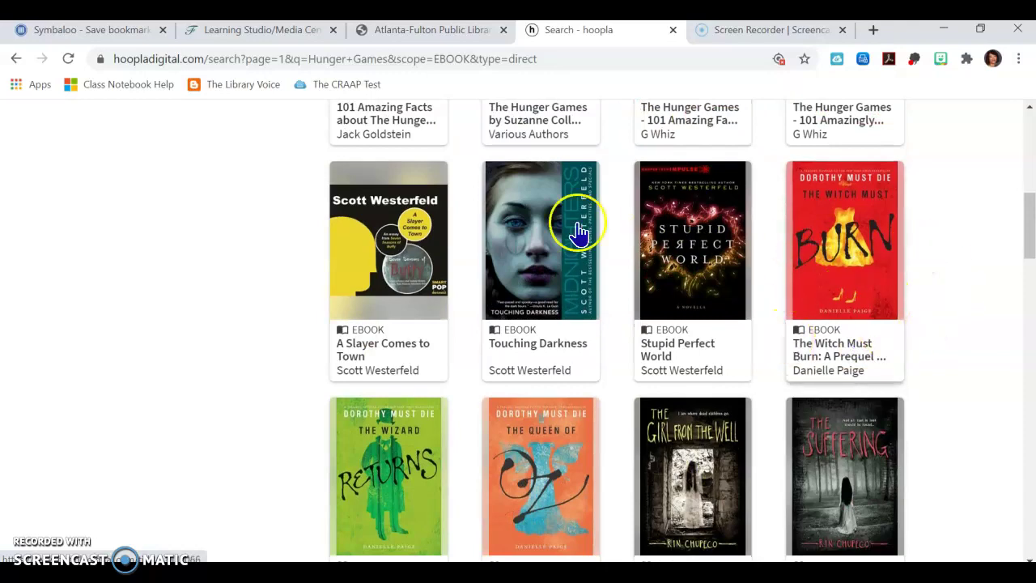
{"action": "scroll", "coordinate": [528, 370], "scroll_direction": "up", "scroll_amount": 5}
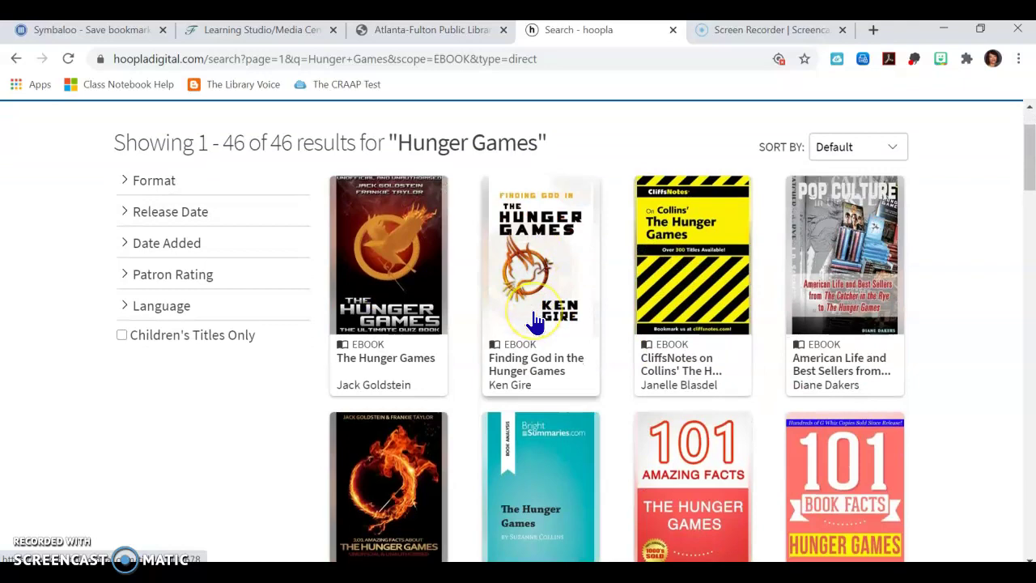
{"action": "scroll", "coordinate": [536, 322], "scroll_direction": "down", "scroll_amount": 1}
{"action": "scroll", "coordinate": [535, 322], "scroll_direction": "down", "scroll_amount": 4}
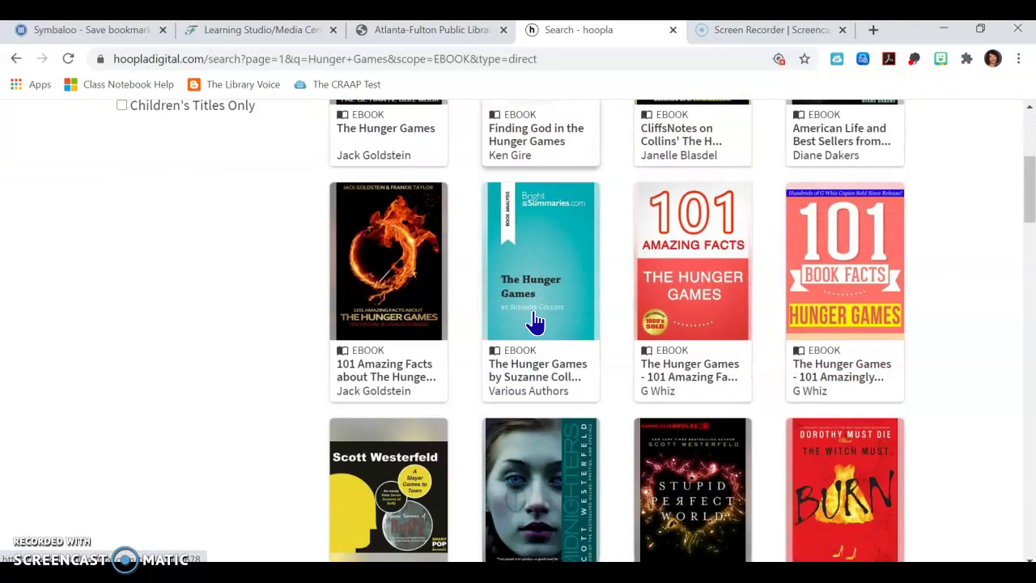
{"action": "scroll", "coordinate": [535, 322], "scroll_direction": "down", "scroll_amount": 2}
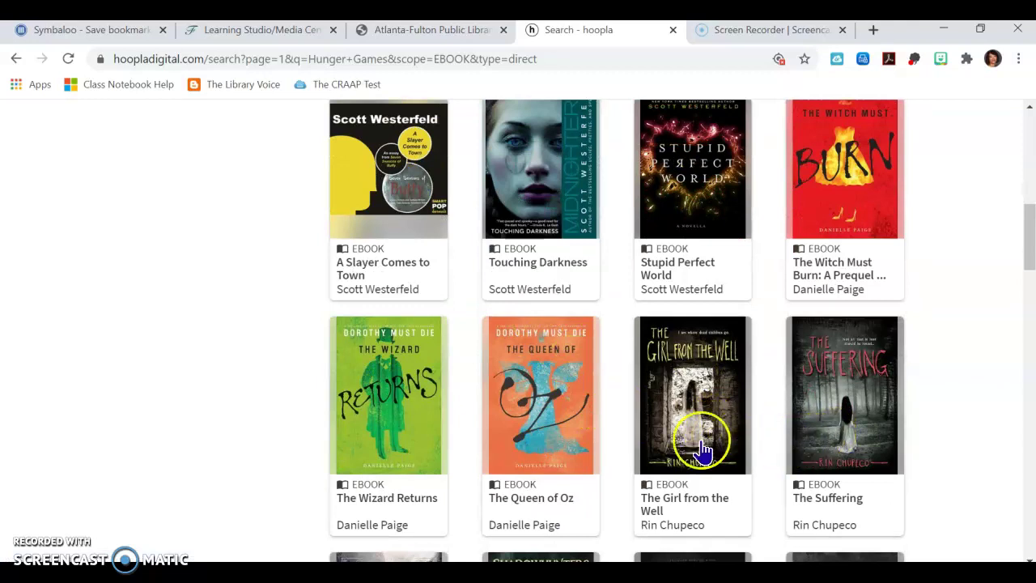
{"action": "scroll", "coordinate": [643, 416], "scroll_direction": "down", "scroll_amount": 2}
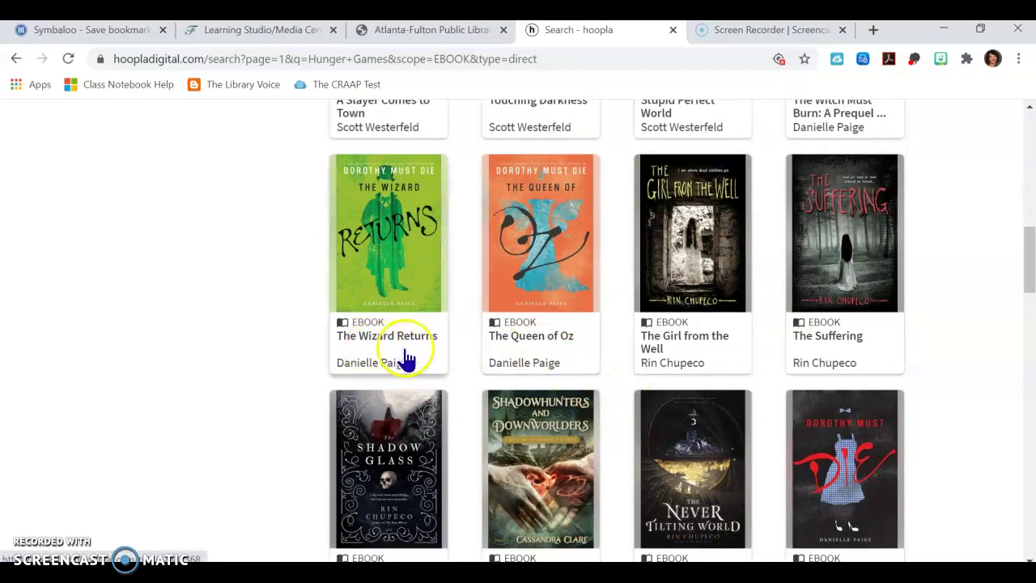
{"action": "scroll", "coordinate": [395, 347], "scroll_direction": "down", "scroll_amount": 1}
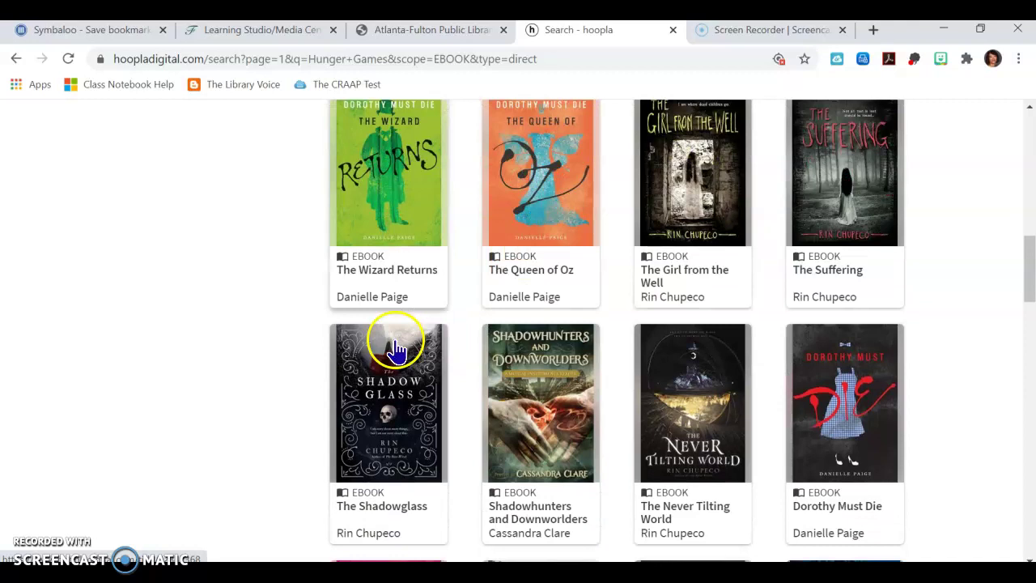
Step: Open the ebook The Shadowglass from the results and borrow it
{"action": "left_click", "coordinate": [395, 444]}
{"action": "scroll", "coordinate": [398, 428], "scroll_direction": "down", "scroll_amount": 3}
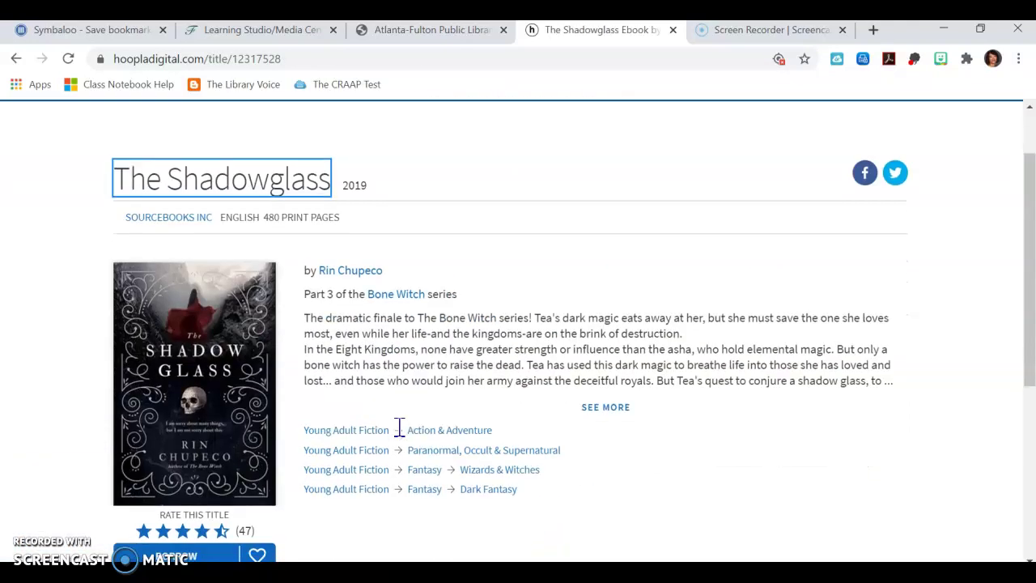
{"action": "left_click", "coordinate": [195, 400]}
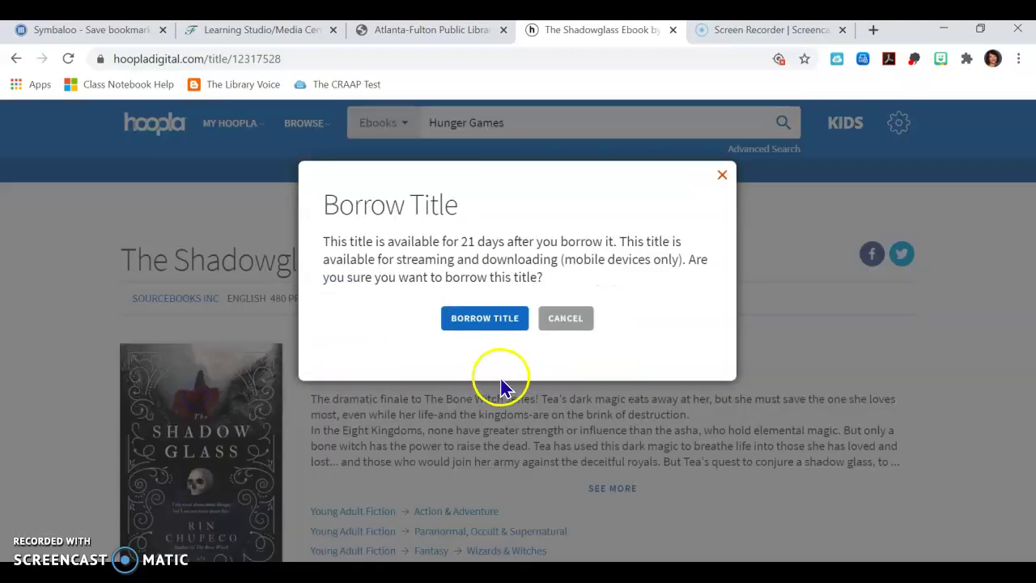
{"action": "left_click", "coordinate": [485, 323]}
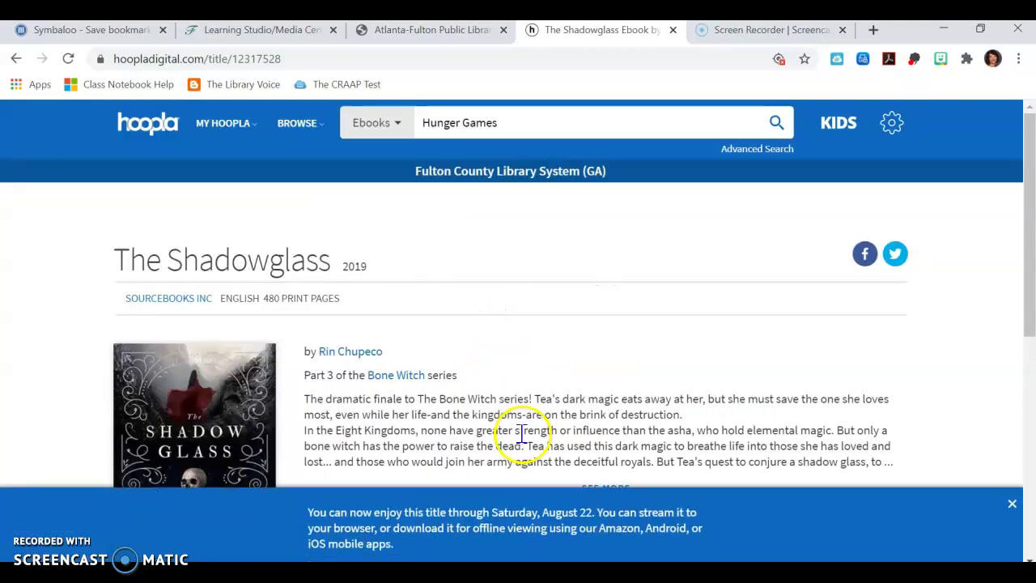
Step: Change the search category to Movies and search for HULK
{"action": "left_click", "coordinate": [398, 128]}
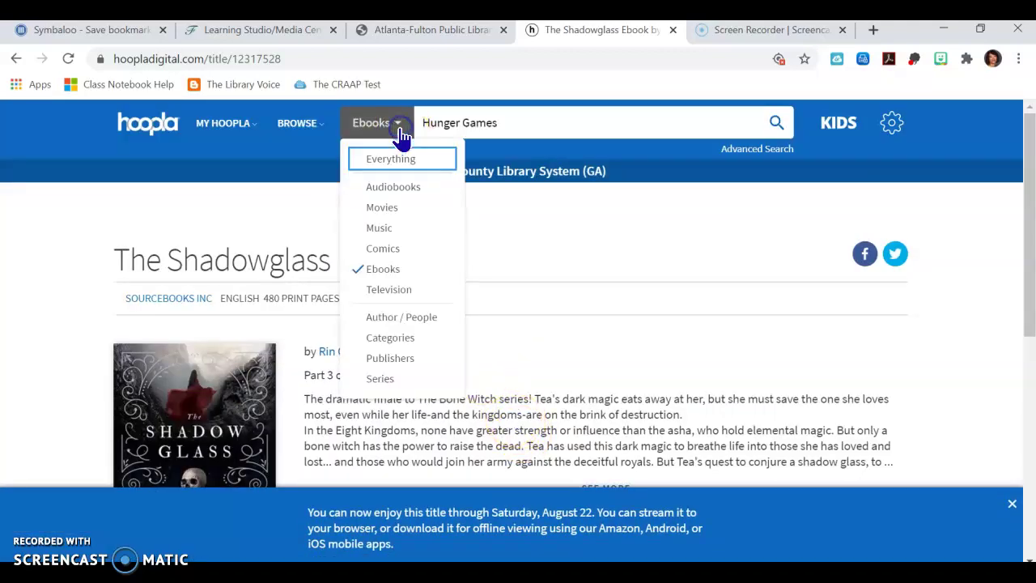
{"action": "left_click", "coordinate": [403, 212]}
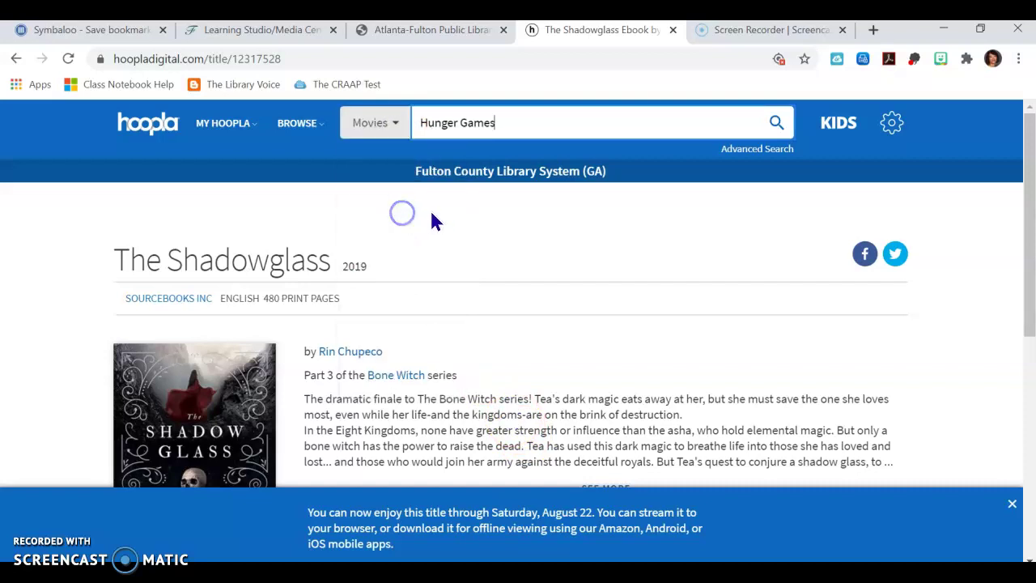
{"action": "triple_click", "coordinate": [511, 121]}
{"action": "type", "text": "HULK"}
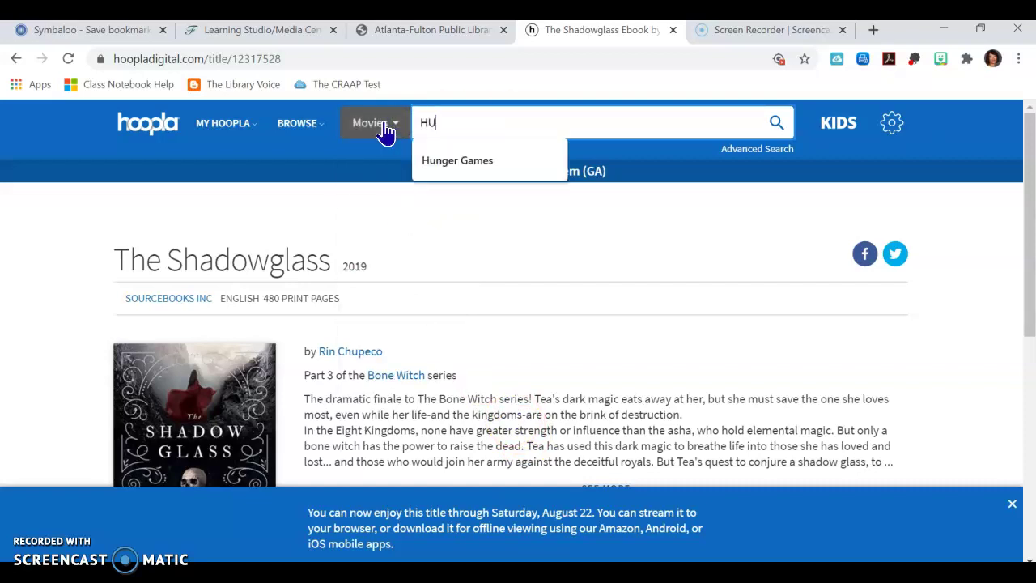
{"action": "left_click", "coordinate": [777, 123]}
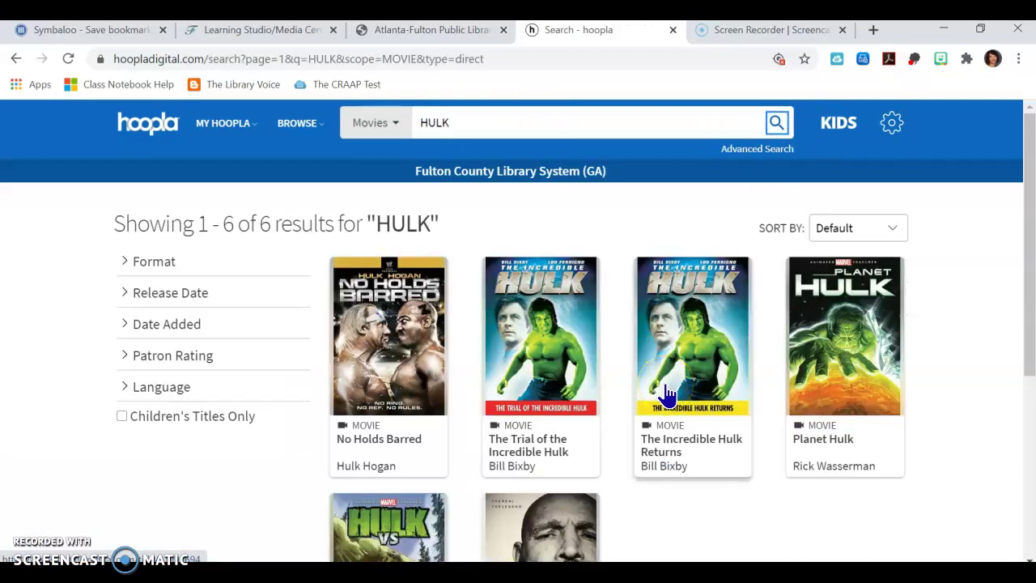
Step: Open the movie Hulk VS. from the results and borrow it
{"action": "scroll", "coordinate": [654, 476], "scroll_direction": "down", "scroll_amount": 1}
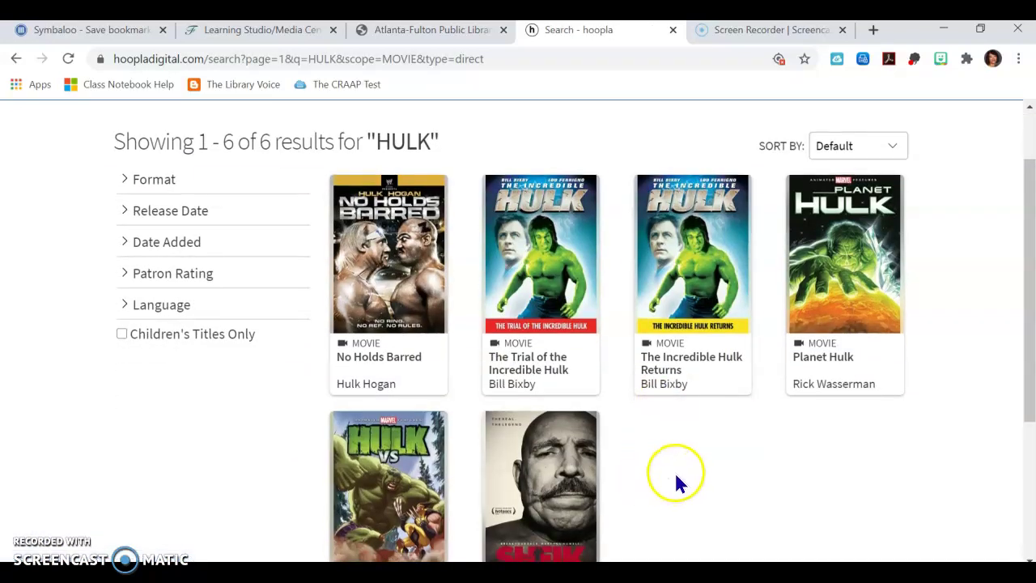
{"action": "scroll", "coordinate": [656, 476], "scroll_direction": "down", "scroll_amount": 1}
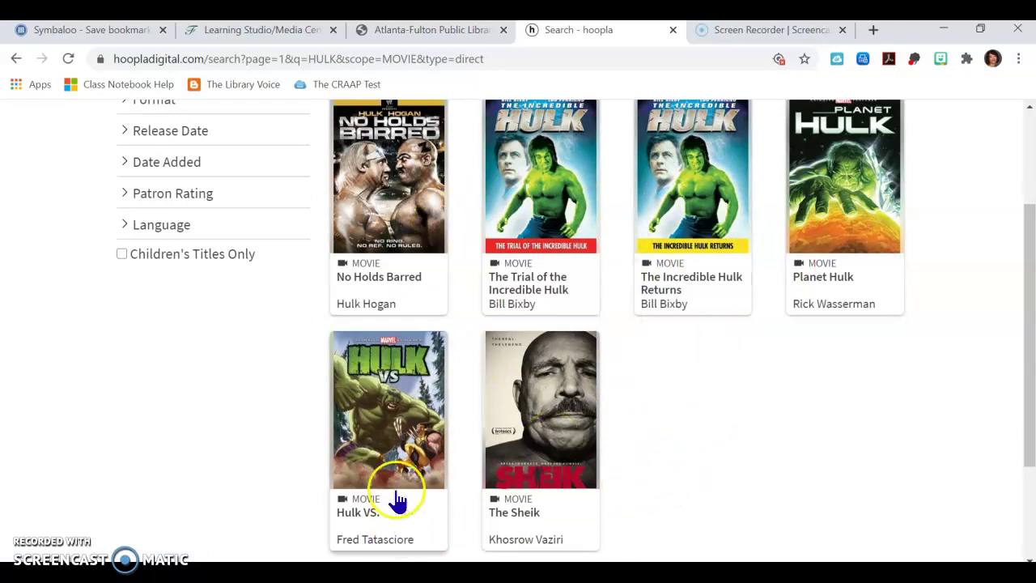
{"action": "left_click", "coordinate": [382, 429]}
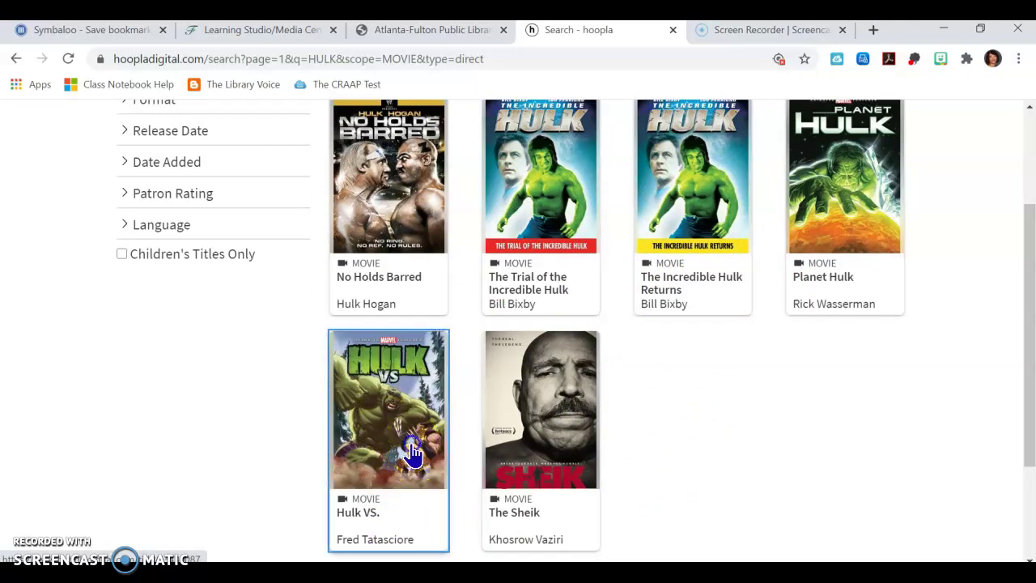
{"action": "scroll", "coordinate": [413, 454], "scroll_direction": "down", "scroll_amount": 3}
{"action": "left_click", "coordinate": [209, 395]}
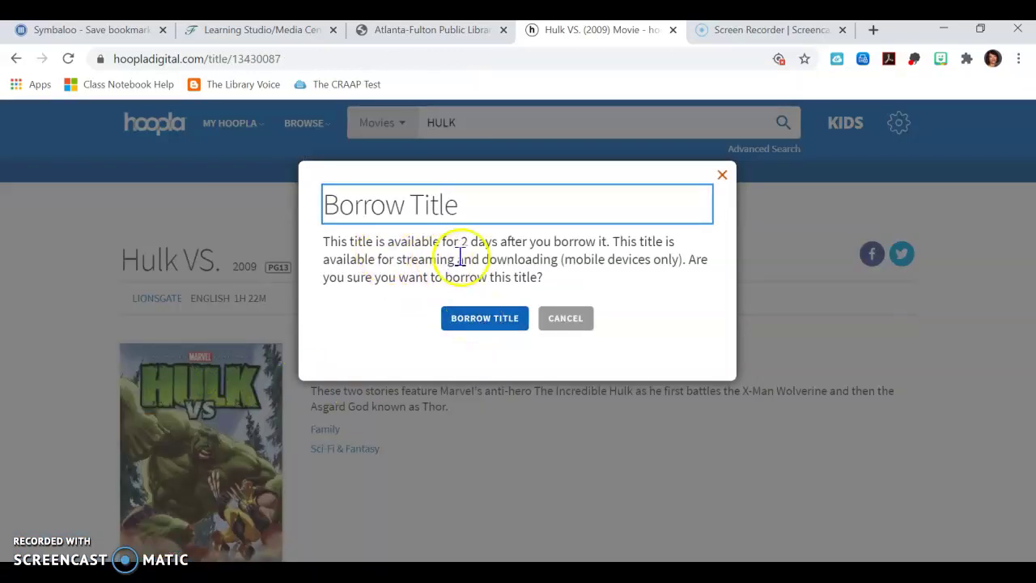
{"action": "left_click", "coordinate": [490, 321]}
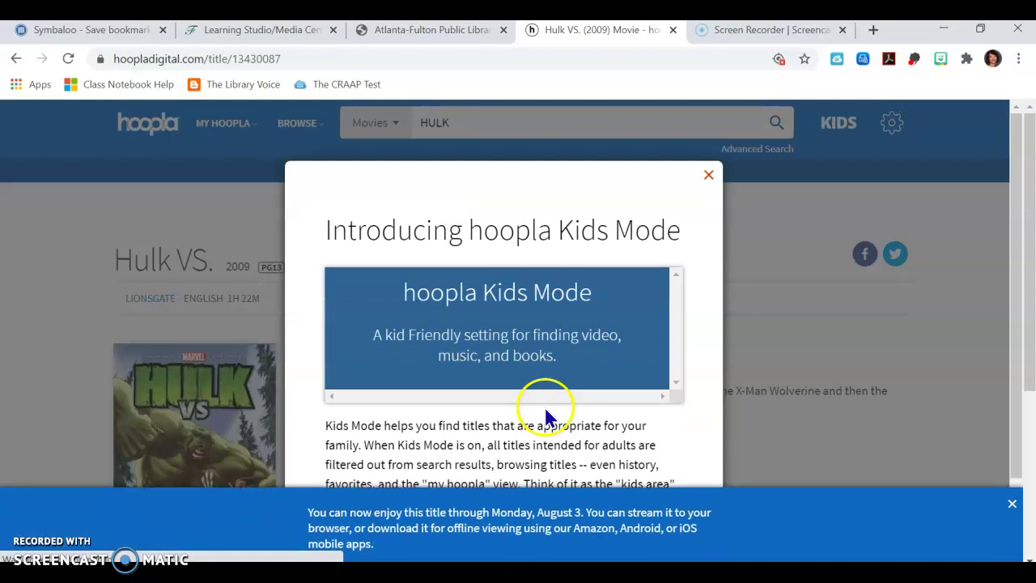
Step: Read the hoopla Kids Mode introduction, dismissing it along with the borrowing notice
{"action": "scroll", "coordinate": [493, 289], "scroll_direction": "down", "scroll_amount": 2}
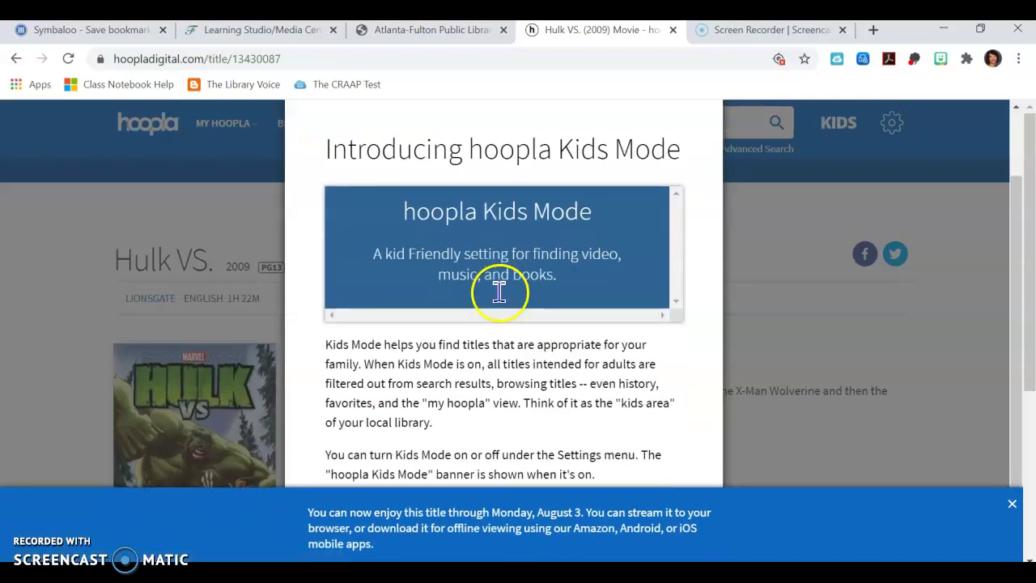
{"action": "left_click", "coordinate": [1012, 504]}
{"action": "scroll", "coordinate": [701, 395], "scroll_direction": "up", "scroll_amount": 2}
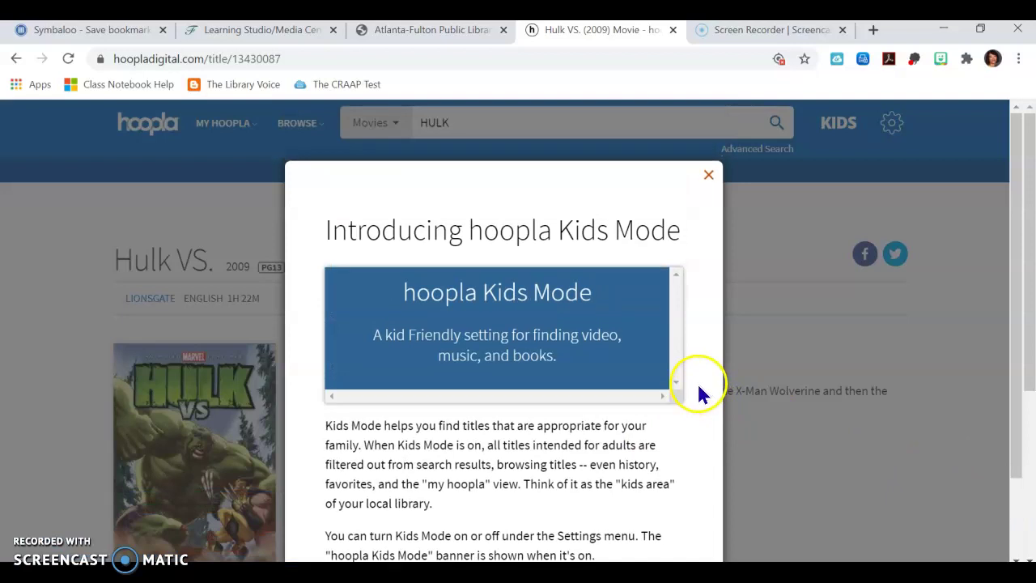
{"action": "left_click", "coordinate": [706, 176]}
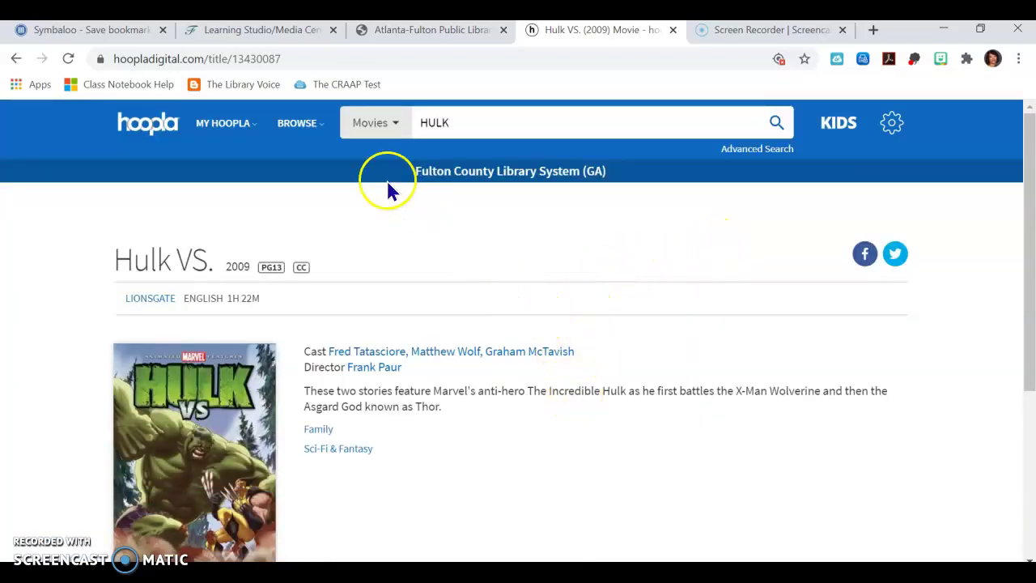
Step: Go to the currently borrowed titles and open The Shadowglass for reading
{"action": "mouse_move", "coordinate": [229, 128]}
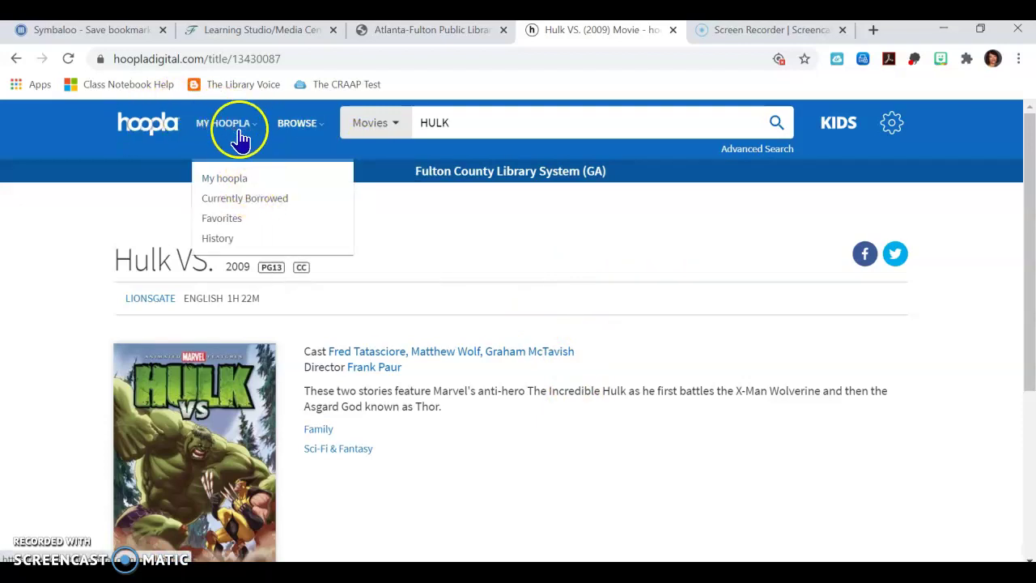
{"action": "left_click", "coordinate": [258, 205]}
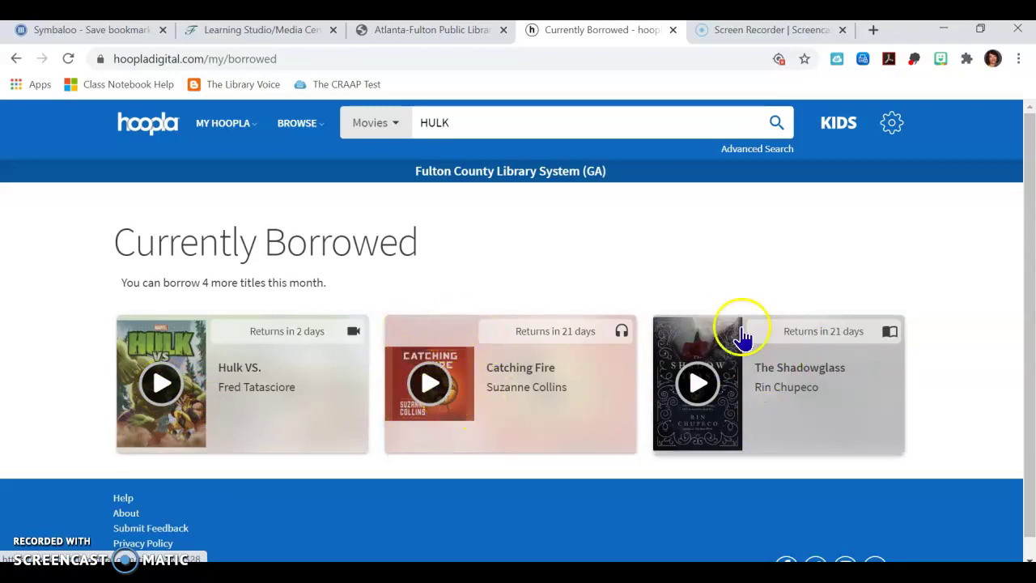
{"action": "left_click", "coordinate": [698, 384]}
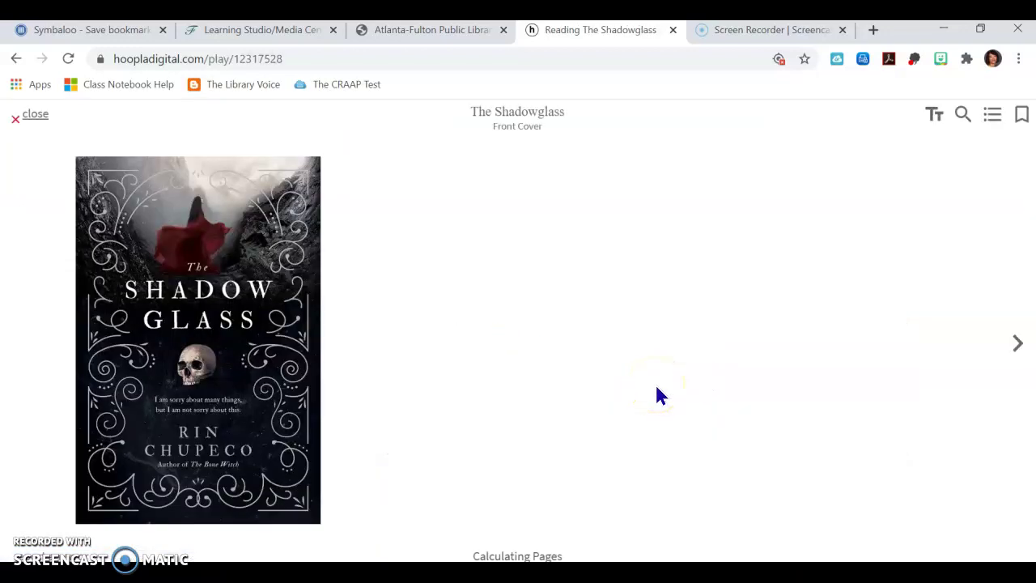
Step: Page through the opening pages of The Shadowglass up to the Contents page and close the reader
{"action": "left_click", "coordinate": [1019, 345]}
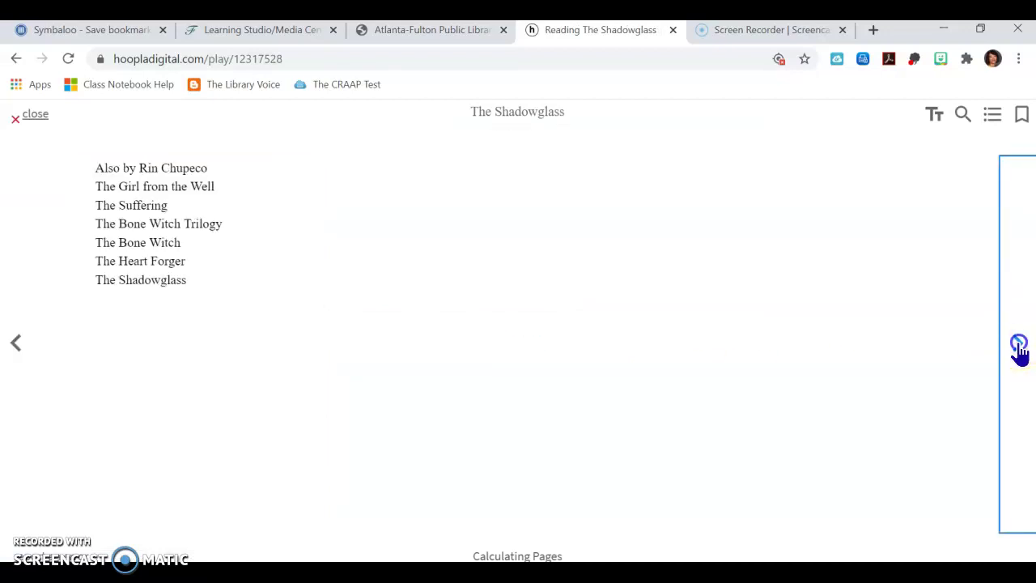
{"action": "left_click", "coordinate": [1020, 345]}
{"action": "left_click", "coordinate": [1020, 348]}
{"action": "left_click", "coordinate": [8, 348]}
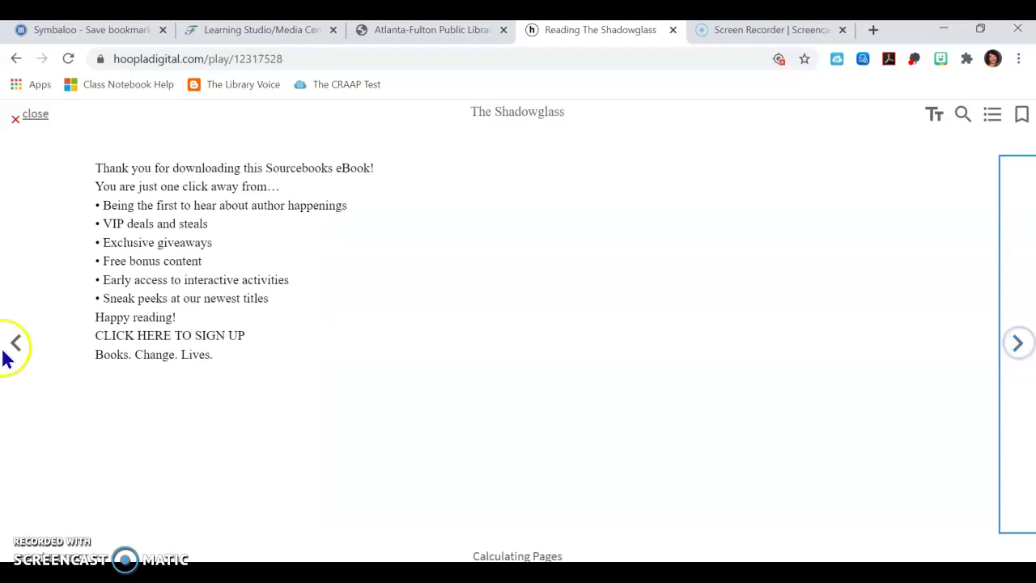
{"action": "left_click", "coordinate": [998, 352]}
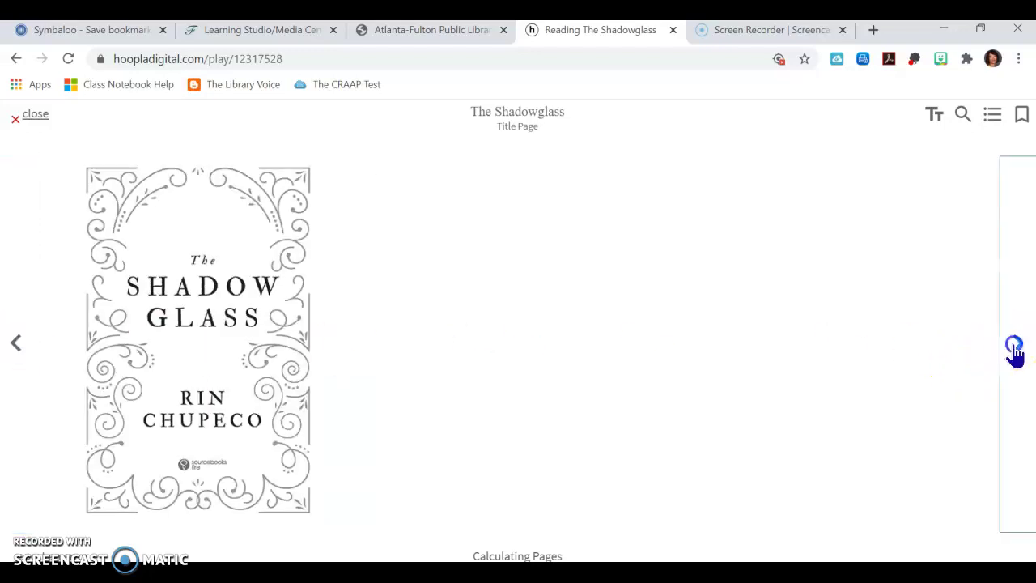
{"action": "left_click", "coordinate": [1018, 346]}
{"action": "left_click", "coordinate": [1017, 346]}
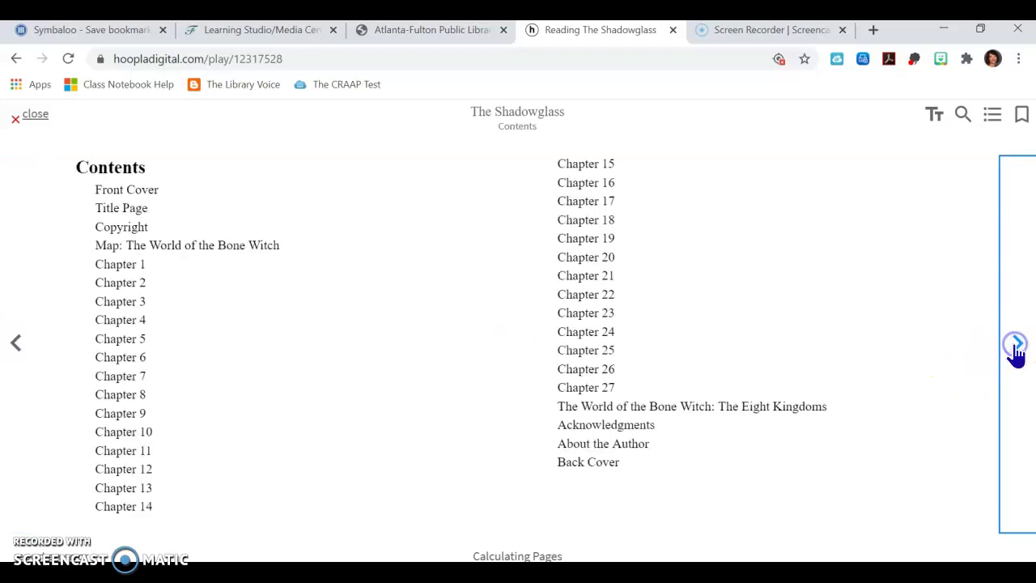
{"action": "left_click", "coordinate": [32, 120]}
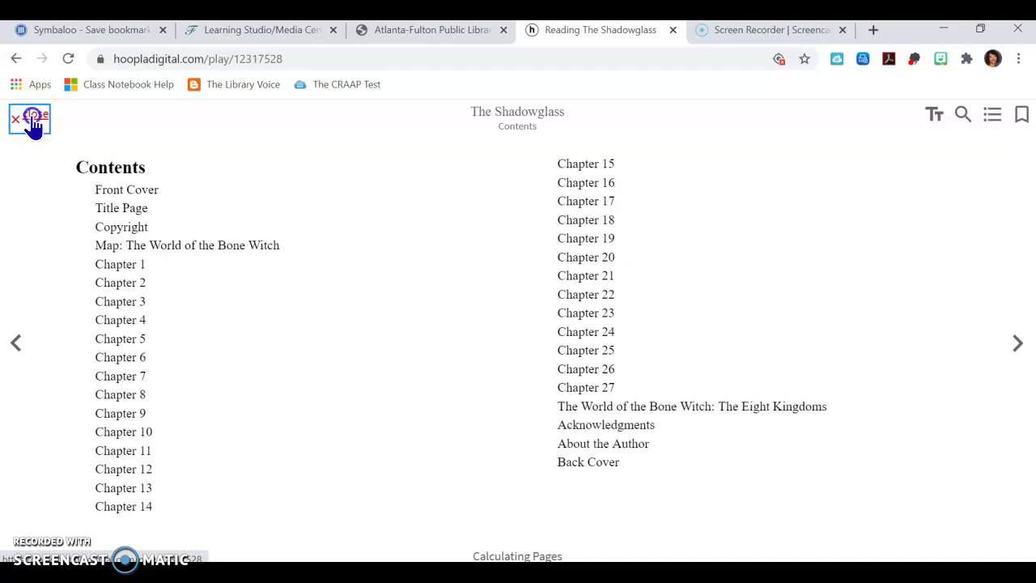
Step: Return to the currently borrowed titles, play the Catching Fire audiobook briefly, and close its player
{"action": "mouse_move", "coordinate": [297, 153]}
{"action": "mouse_move", "coordinate": [250, 127]}
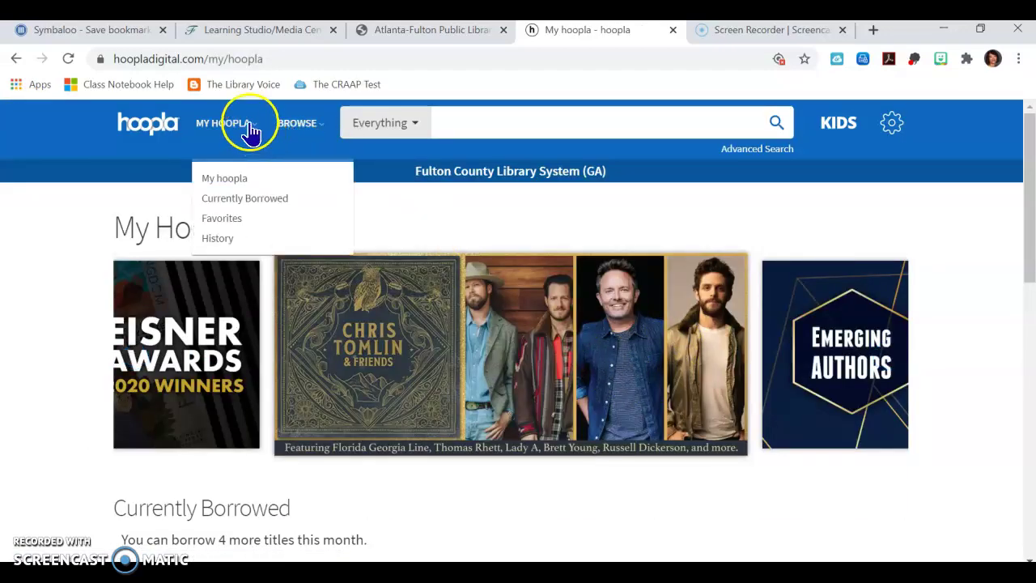
{"action": "left_click", "coordinate": [244, 196]}
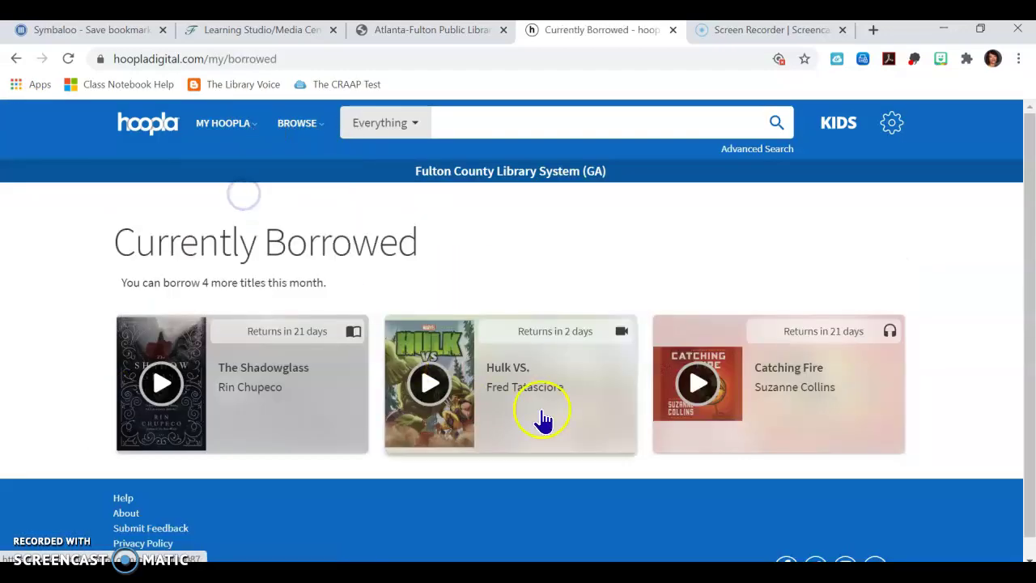
{"action": "left_click", "coordinate": [699, 386]}
{"action": "left_click", "coordinate": [733, 388]}
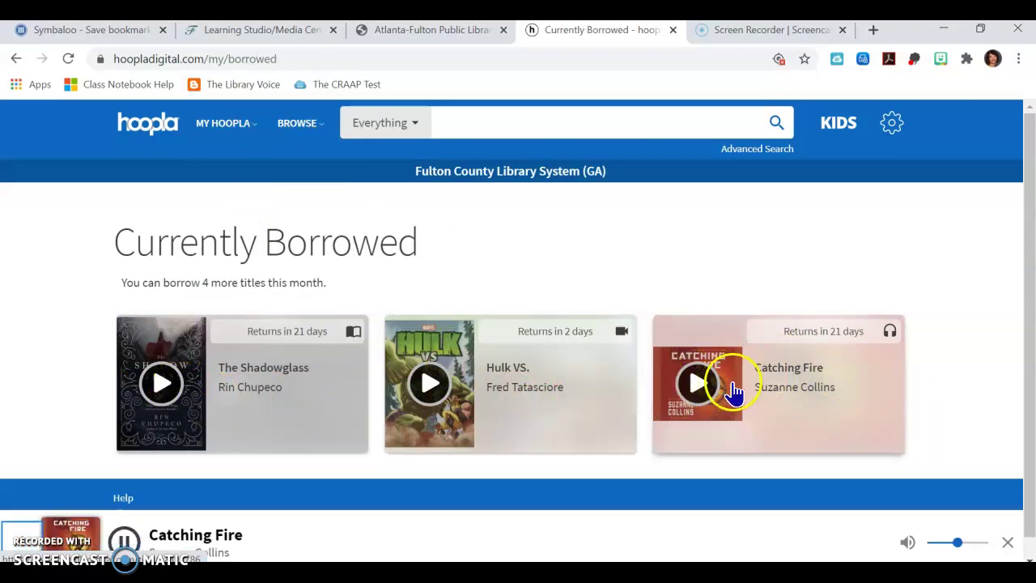
{"action": "scroll", "coordinate": [416, 457], "scroll_direction": "down", "scroll_amount": 1}
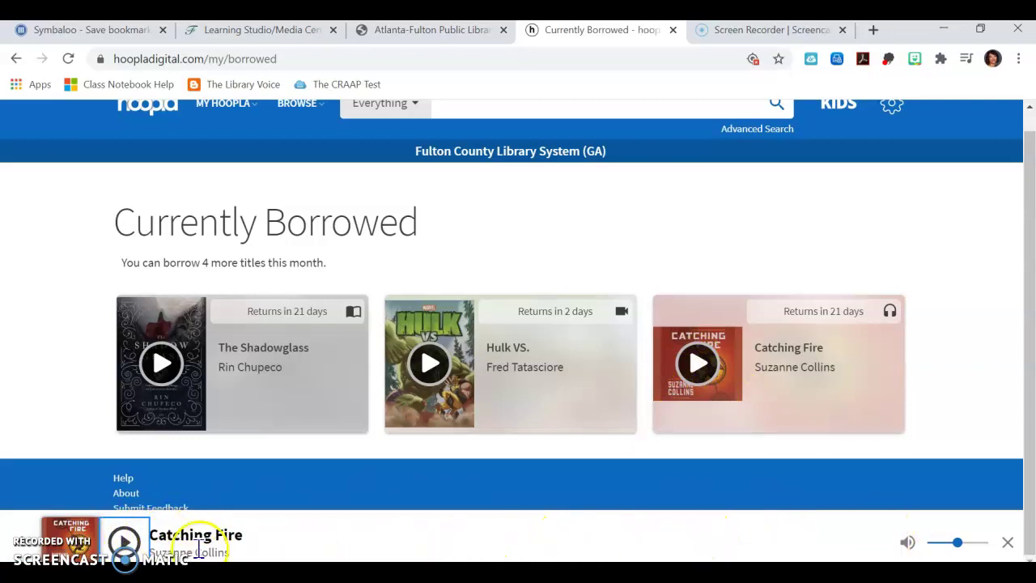
{"action": "left_click", "coordinate": [1008, 543]}
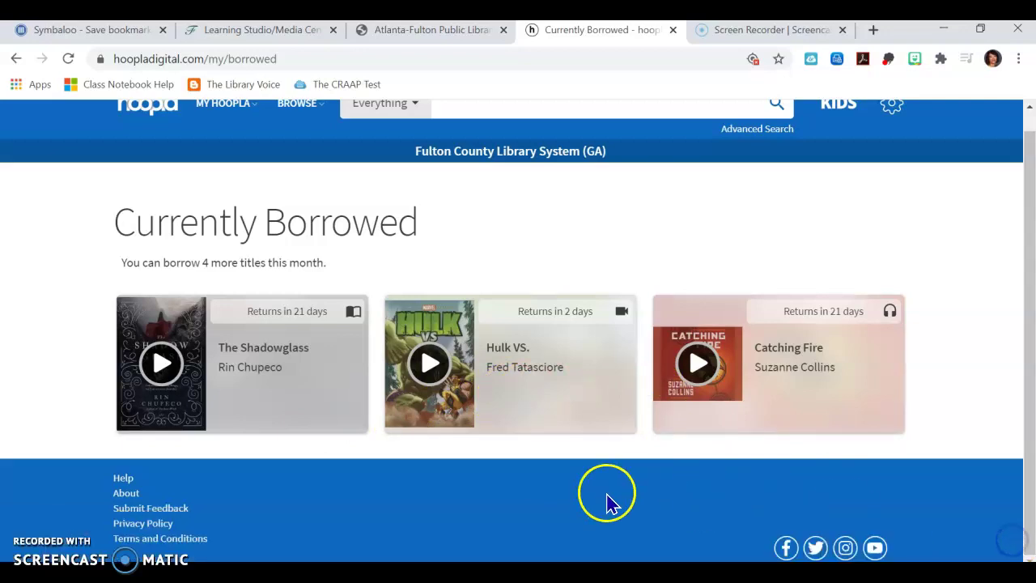
Step: Play the borrowed movie Hulk VS., pause it, and close the video player
{"action": "left_click", "coordinate": [429, 366]}
{"action": "left_click", "coordinate": [518, 342]}
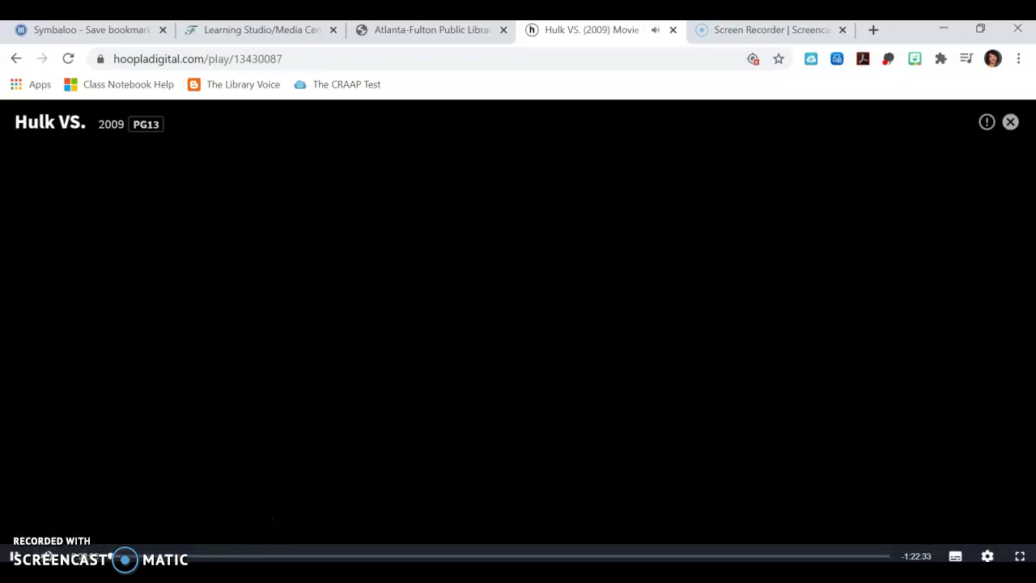
{"action": "left_click", "coordinate": [585, 446]}
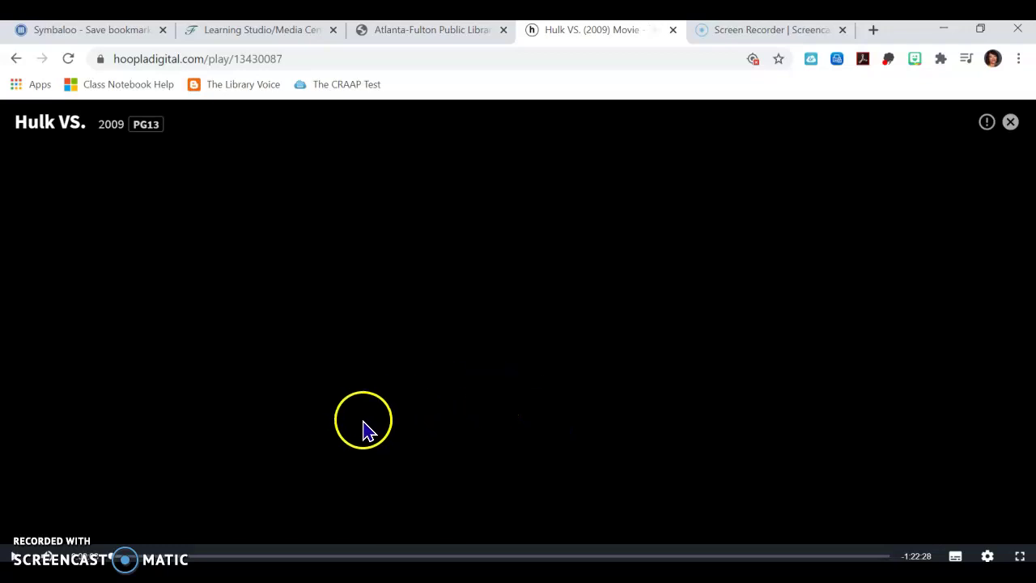
{"action": "left_click", "coordinate": [1011, 123]}
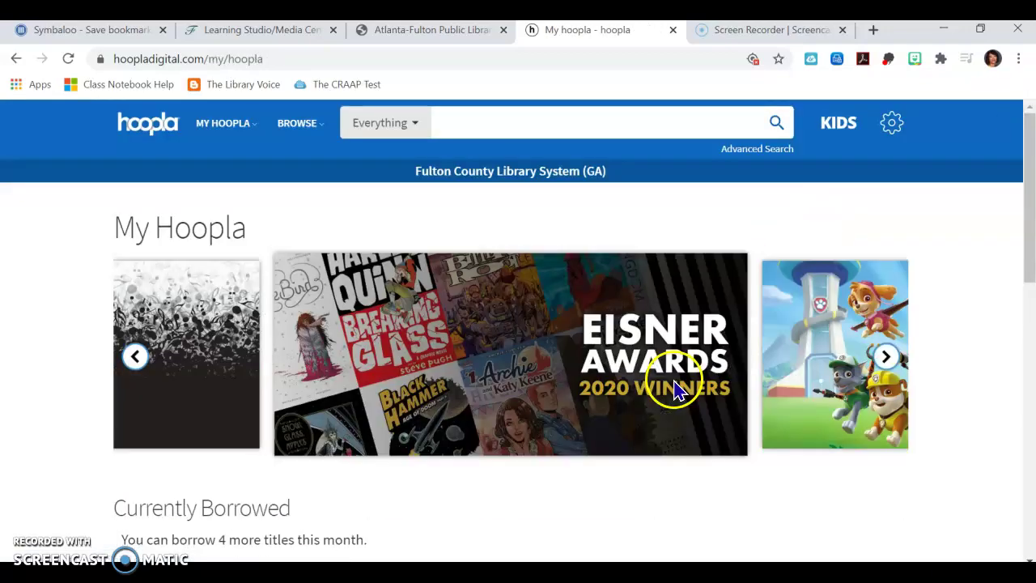
Step: Open Catching Fire from the currently borrowed titles and return it early
{"action": "mouse_move", "coordinate": [245, 129]}
{"action": "left_click", "coordinate": [245, 198]}
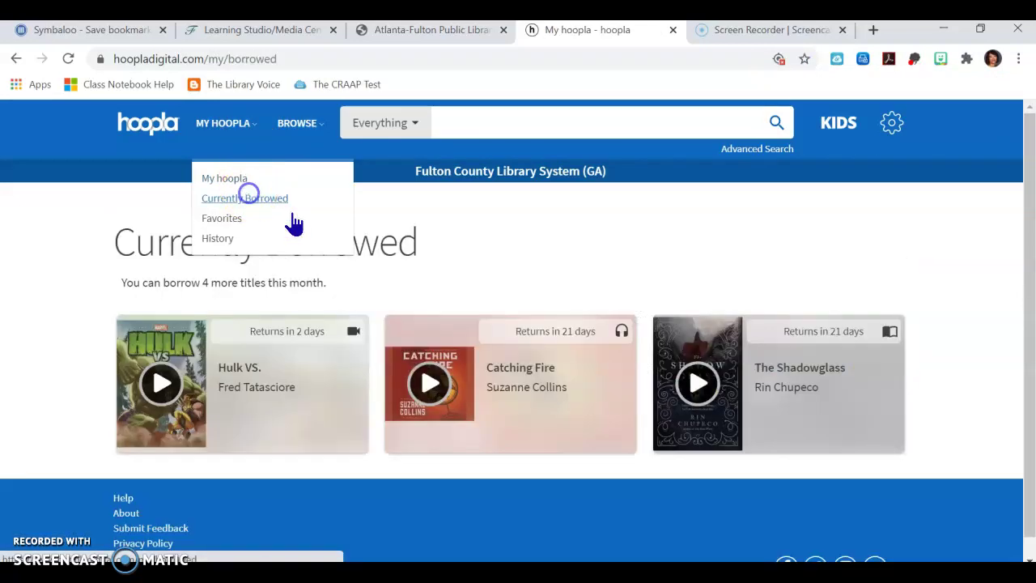
{"action": "scroll", "coordinate": [566, 356], "scroll_direction": "down", "scroll_amount": 1}
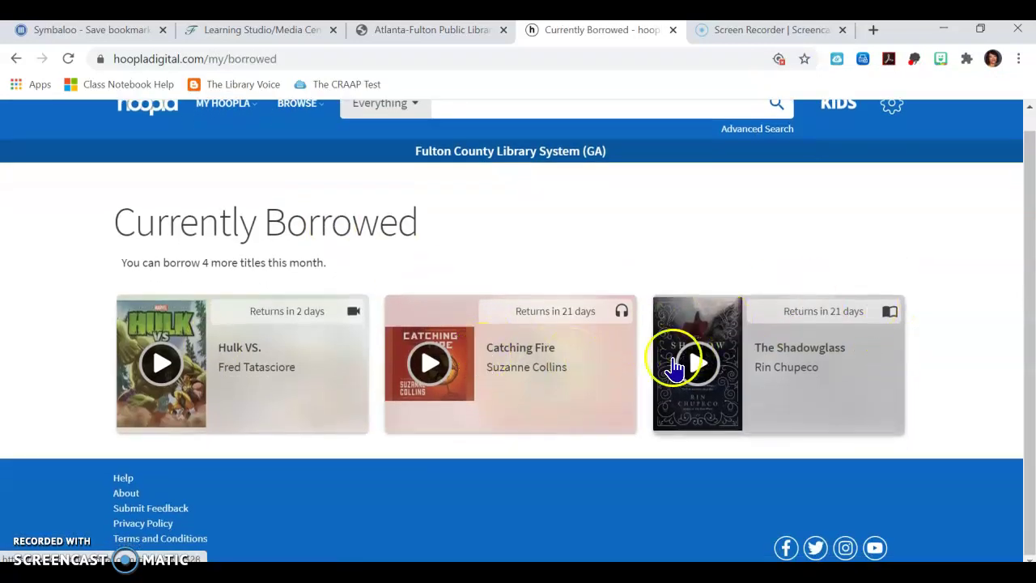
{"action": "left_click", "coordinate": [546, 368]}
{"action": "scroll", "coordinate": [544, 365], "scroll_direction": "down", "scroll_amount": 1}
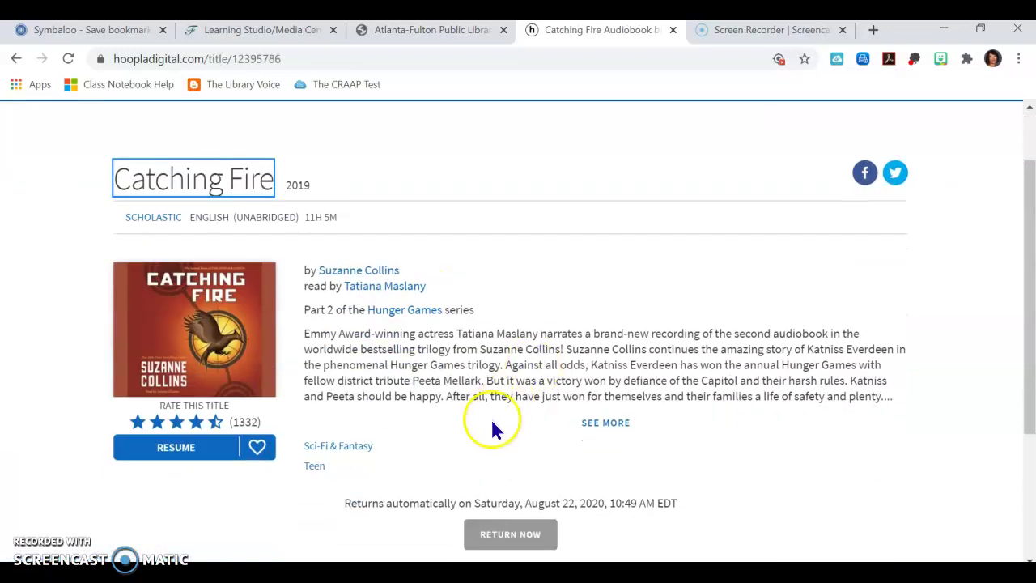
{"action": "left_click", "coordinate": [509, 536]}
{"action": "left_click", "coordinate": [494, 345]}
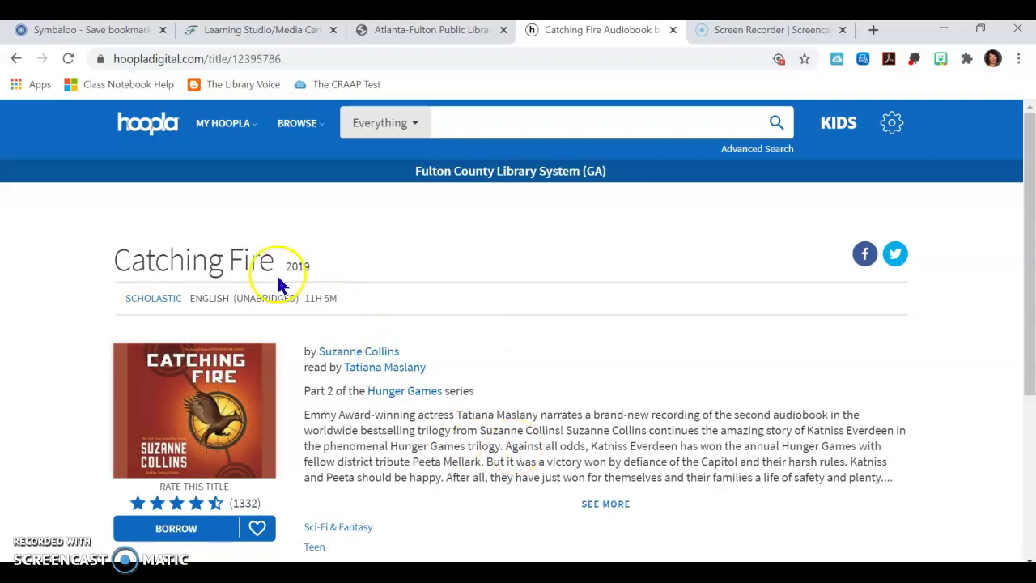
Step: Go to the My Hoopla home page and check its Currently Borrowed section
{"action": "left_click", "coordinate": [147, 124]}
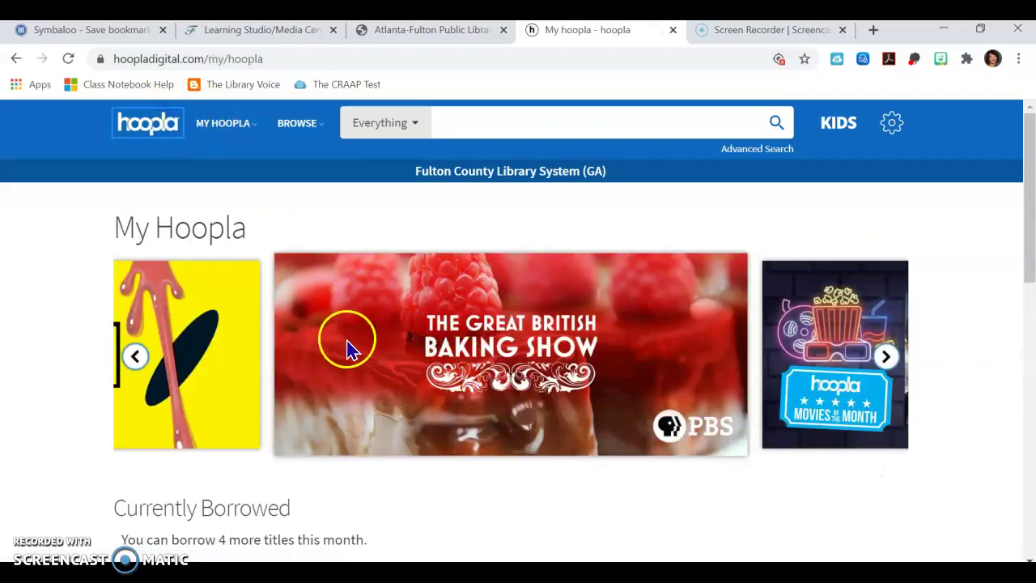
{"action": "scroll", "coordinate": [352, 372], "scroll_direction": "down", "scroll_amount": 1}
{"action": "scroll", "coordinate": [348, 486], "scroll_direction": "down", "scroll_amount": 1}
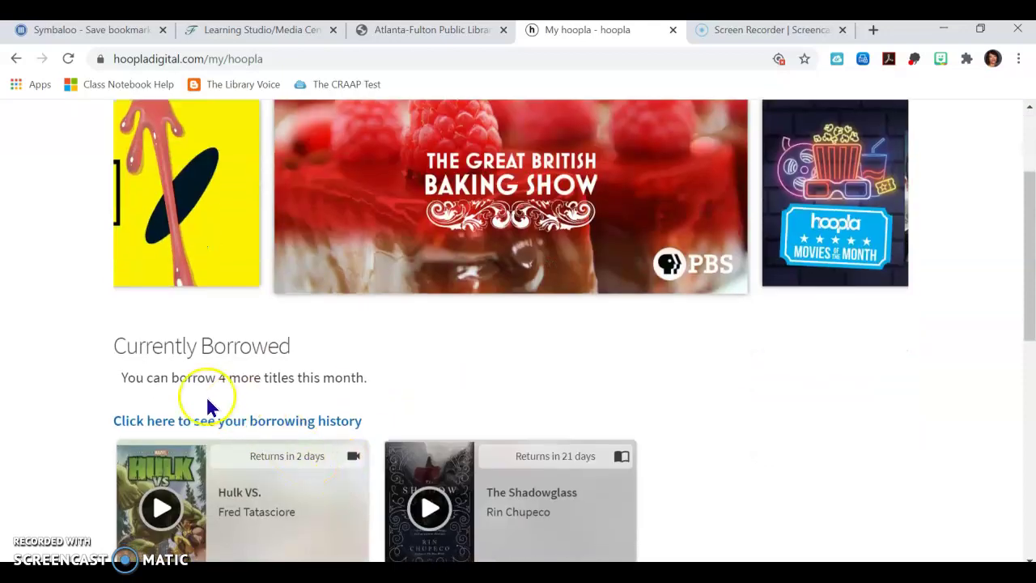